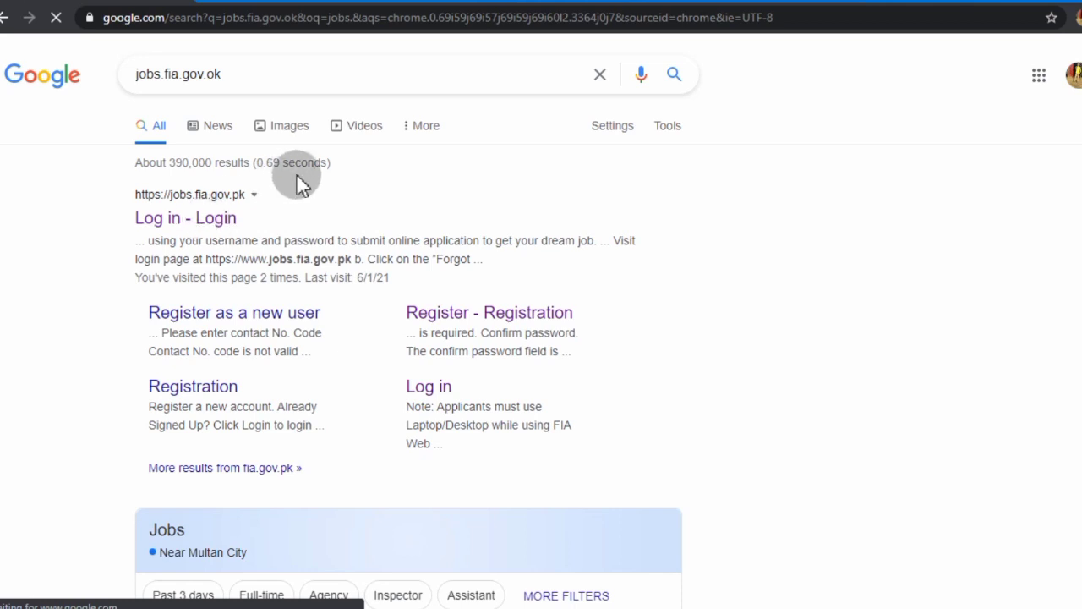
Open the 'Log in - Login' FIA jobs portal result from the jobs.fia.gov search results
{"action": "scroll", "coordinate": [148, 106], "scroll_direction": "up", "scroll_amount": 5}
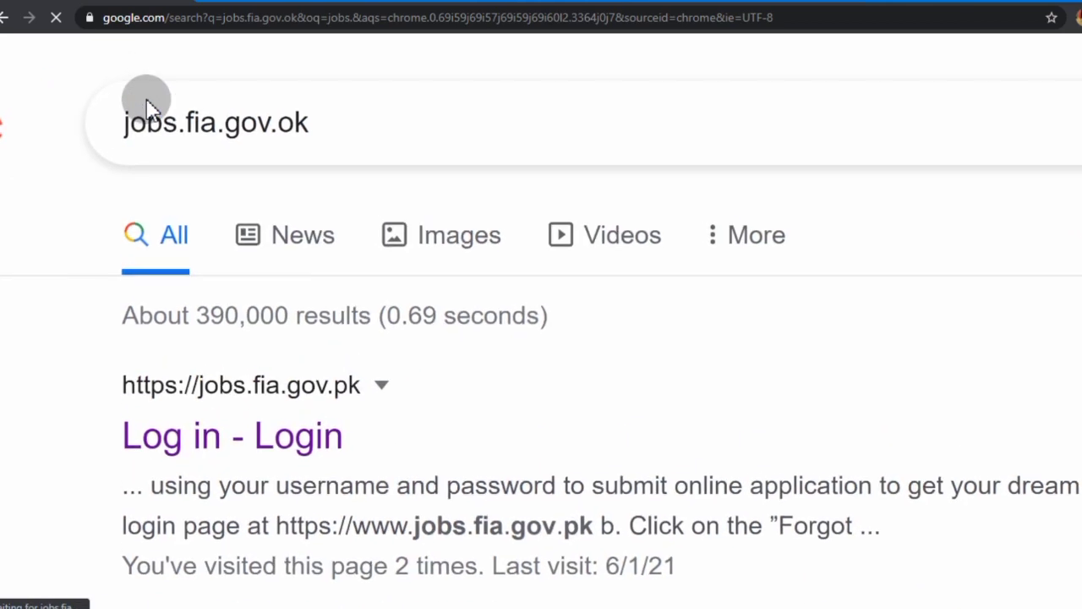
{"action": "scroll", "coordinate": [148, 105], "scroll_direction": "down", "scroll_amount": 2}
{"action": "scroll", "coordinate": [148, 106], "scroll_direction": "down", "scroll_amount": 3}
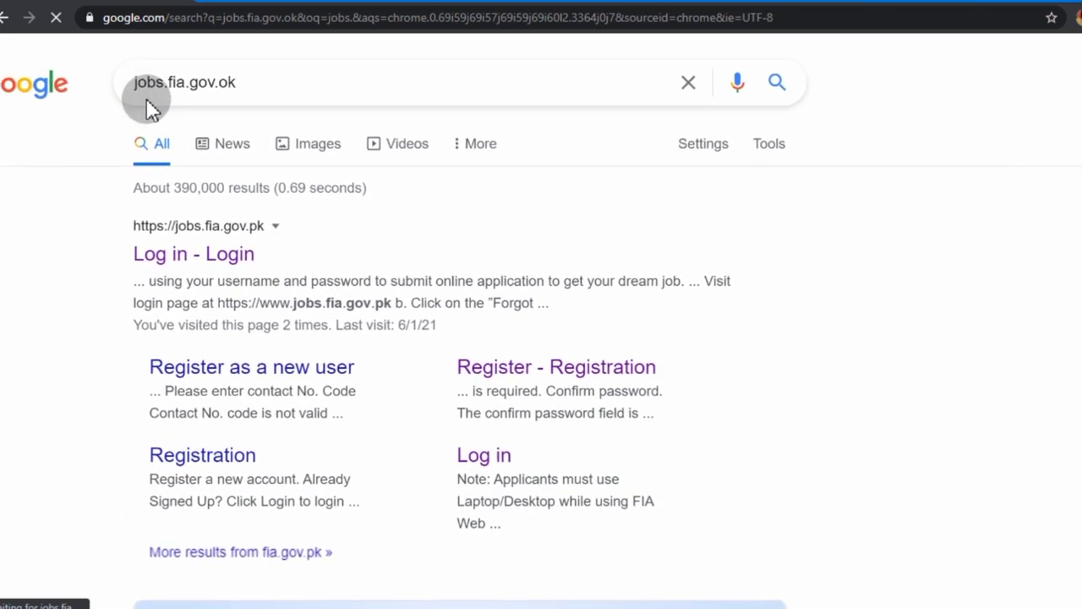
{"action": "left_click", "coordinate": [191, 212]}
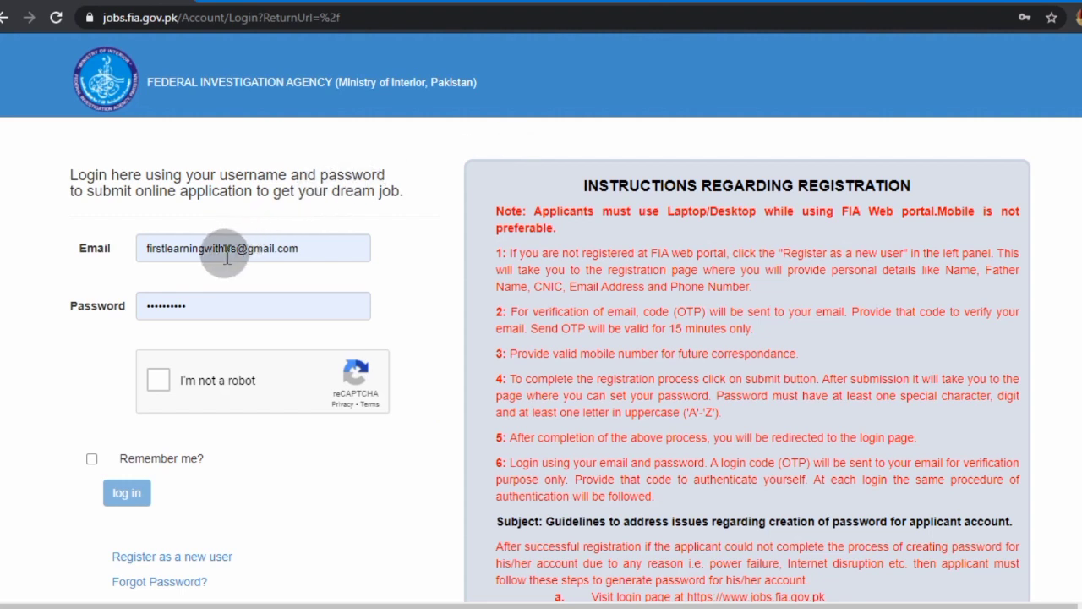
Follow the 'Register as a new user' link at the bottom of the login page
{"action": "scroll", "coordinate": [194, 301], "scroll_direction": "down", "scroll_amount": 1}
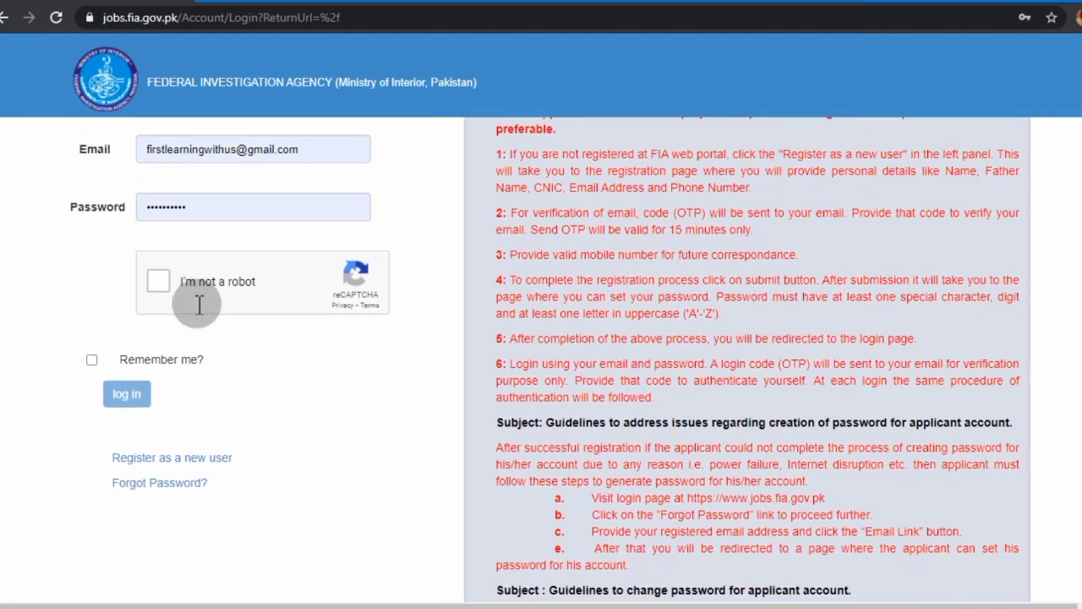
{"action": "scroll", "coordinate": [196, 305], "scroll_direction": "down", "scroll_amount": 1}
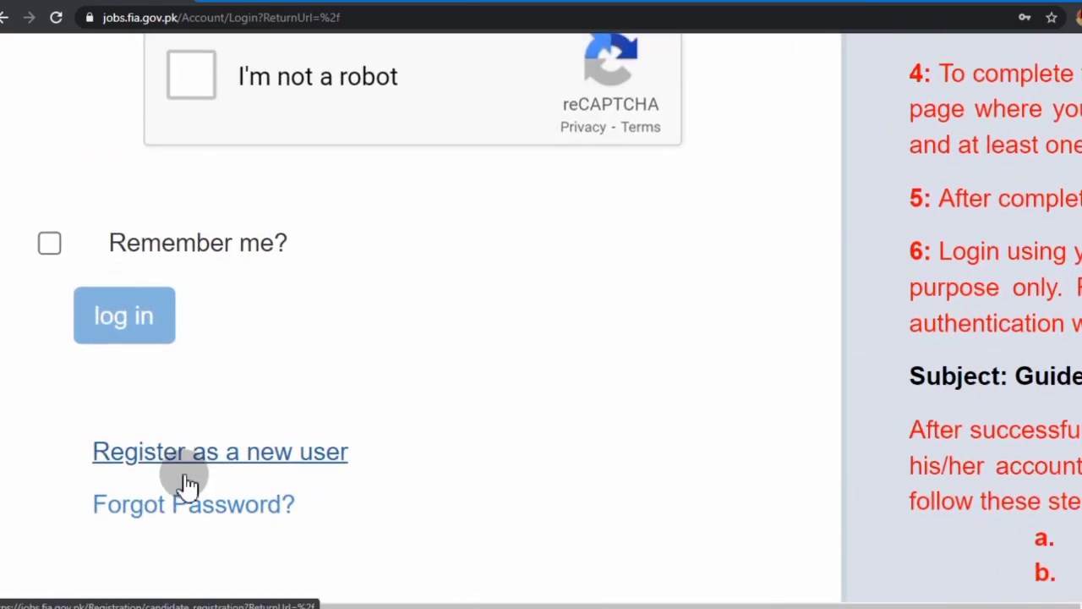
{"action": "scroll", "coordinate": [186, 482], "scroll_direction": "down", "scroll_amount": 1}
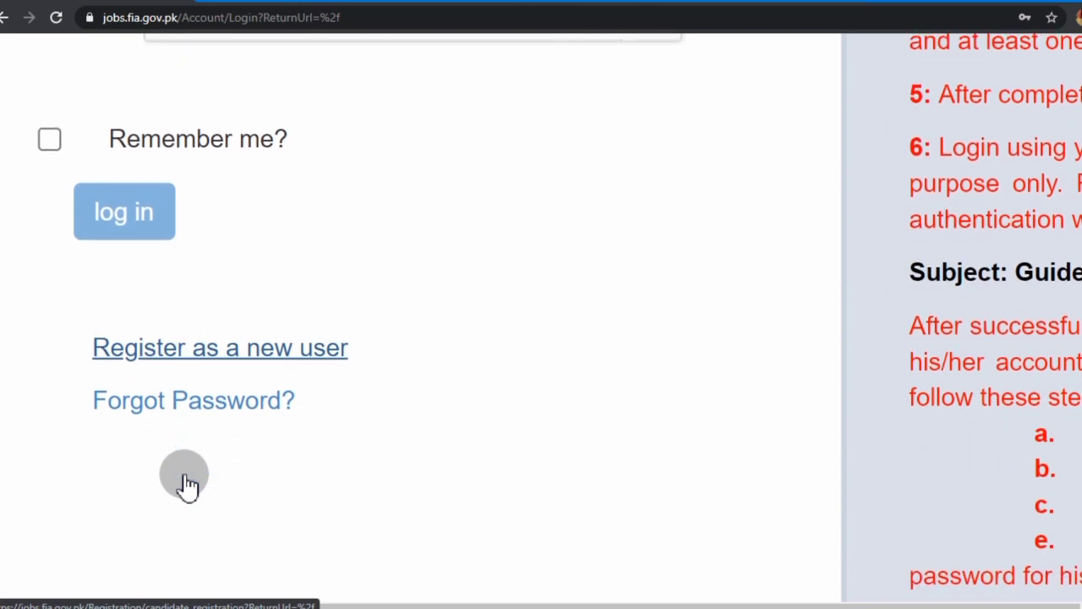
{"action": "left_click", "coordinate": [188, 360]}
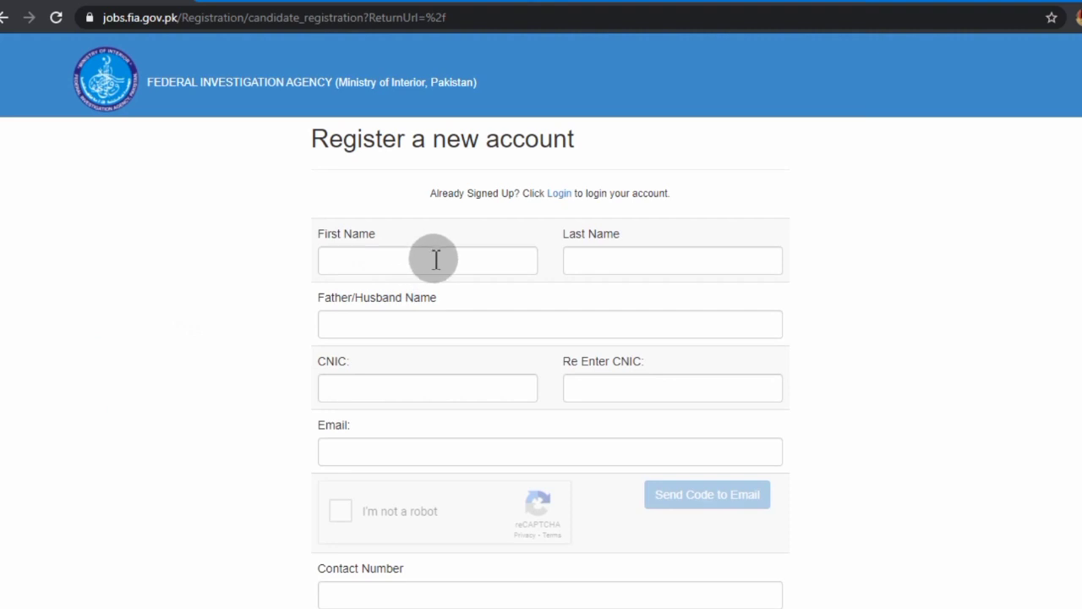
Fill First Name, Last Name and Father/Husband Name with the applicant's names, fixing a last-name typo
{"action": "left_click", "coordinate": [436, 260]}
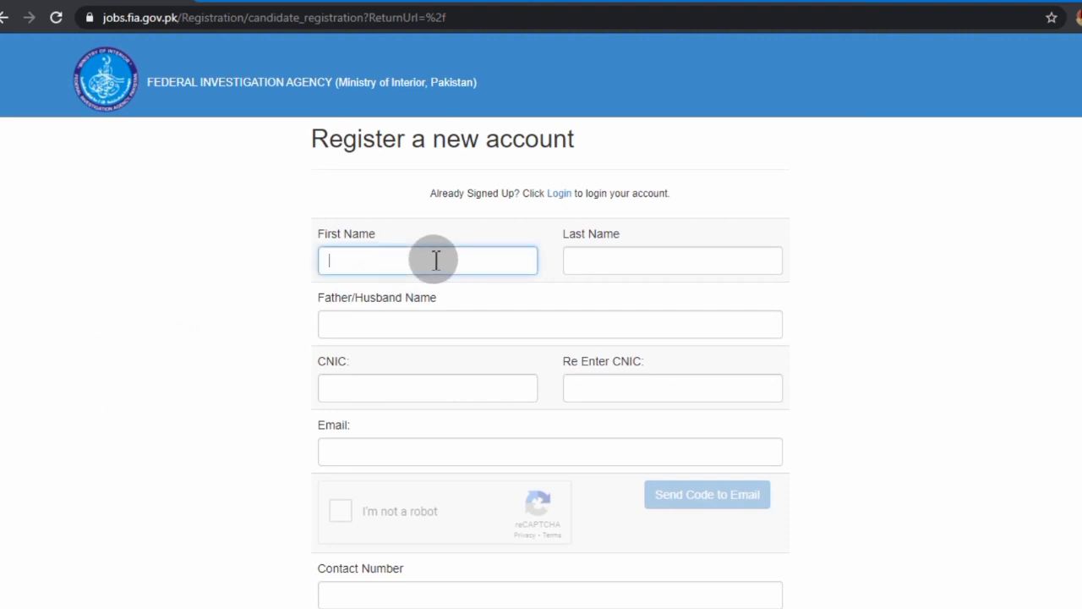
{"action": "key", "text": "Tab"}
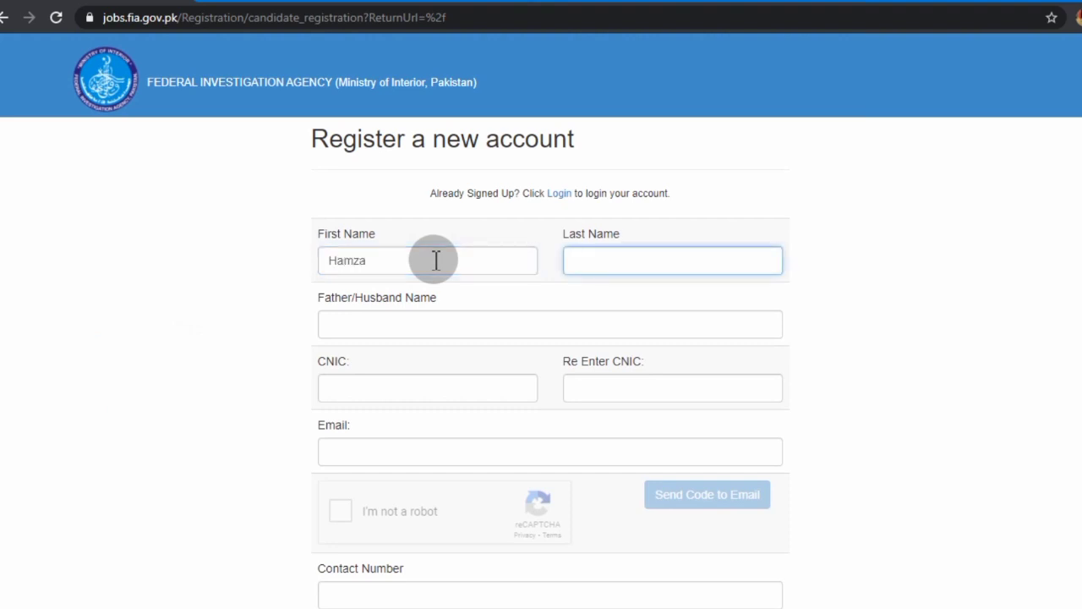
{"action": "key", "text": "Tab"}
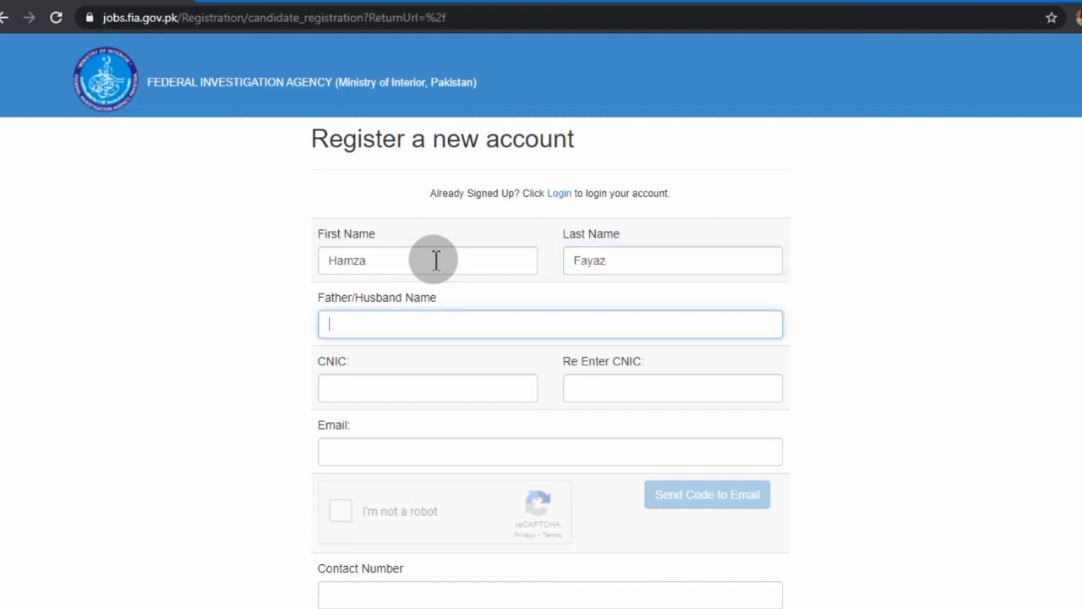
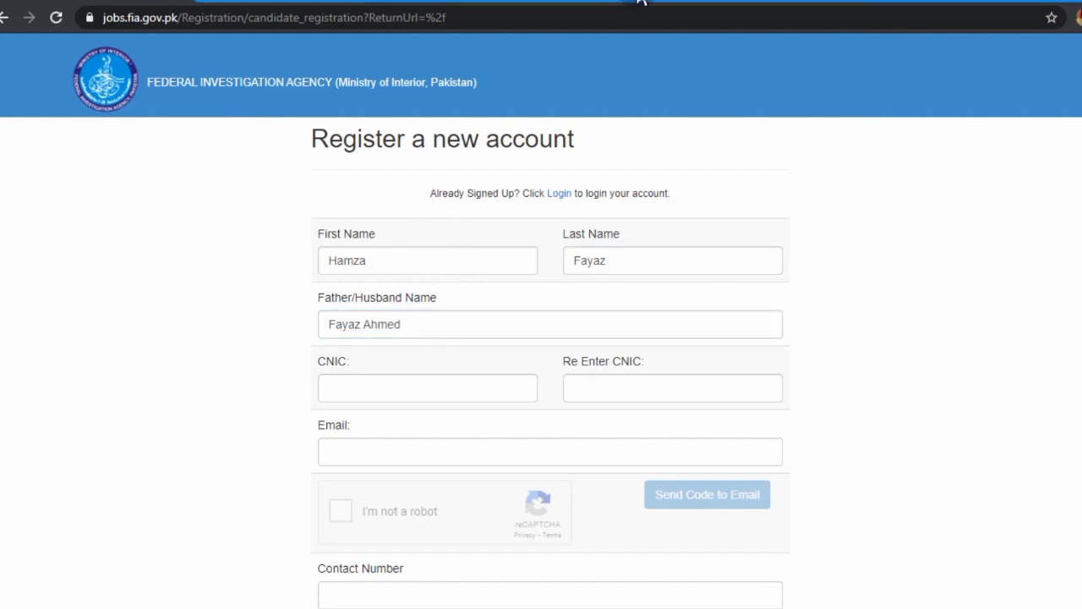
{"action": "scroll", "coordinate": [439, 123], "scroll_direction": "down", "scroll_amount": 3}
Enter the applicant's Gmail address, tick 'I'm not a robot' and request a verification code by email
{"action": "left_click", "coordinate": [380, 213]}
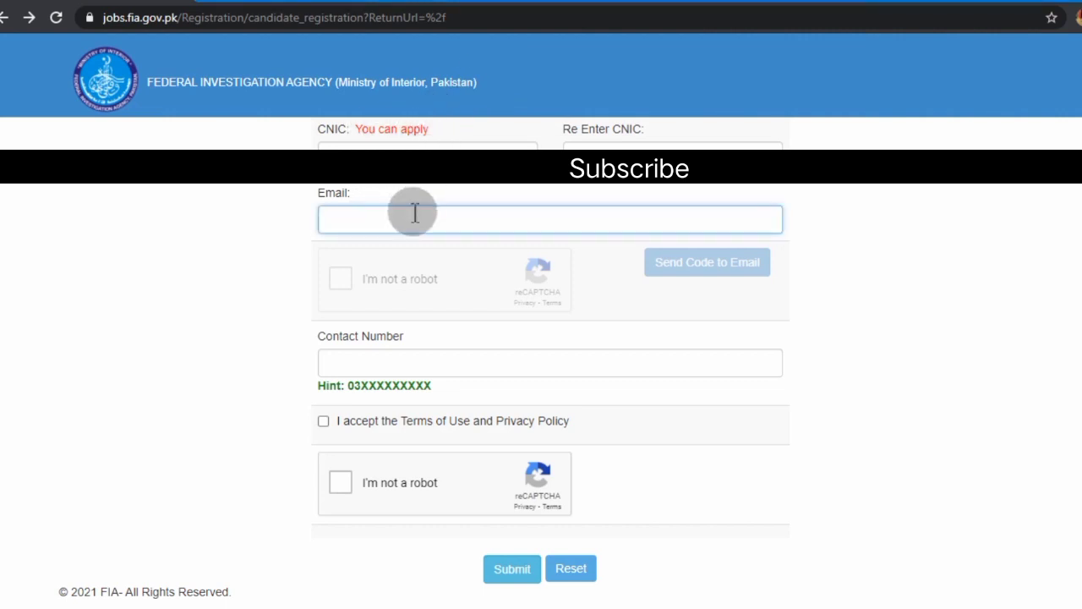
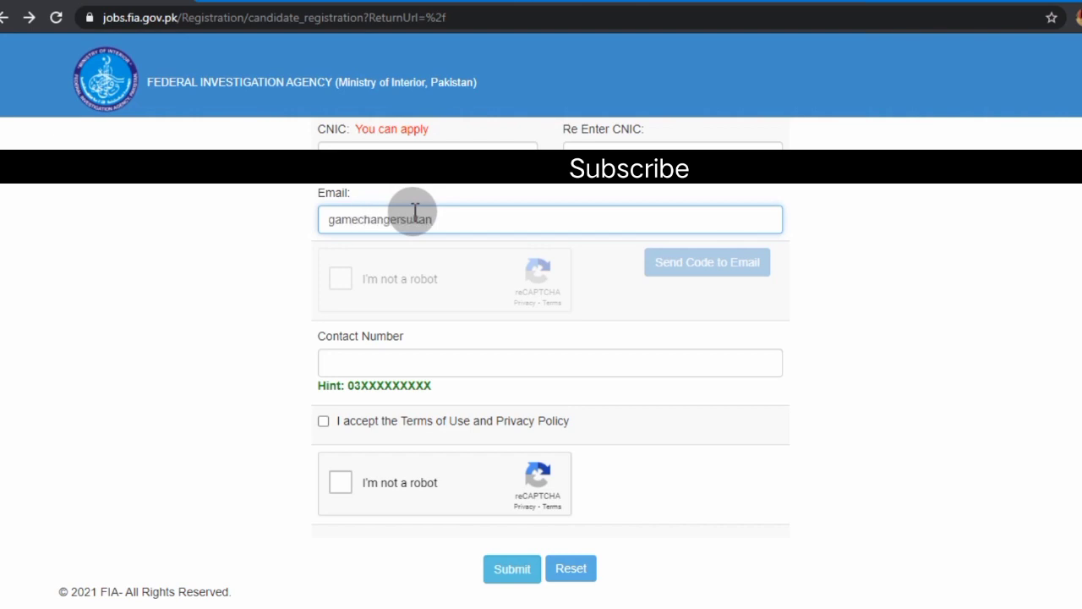
{"action": "key", "text": "Tab"}
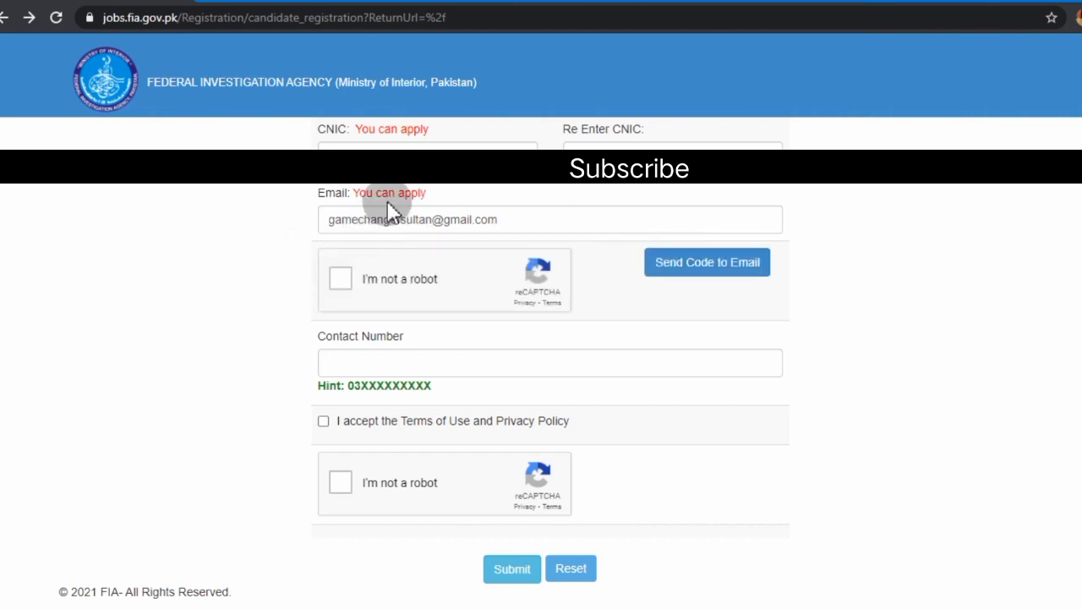
{"action": "left_click", "coordinate": [338, 280]}
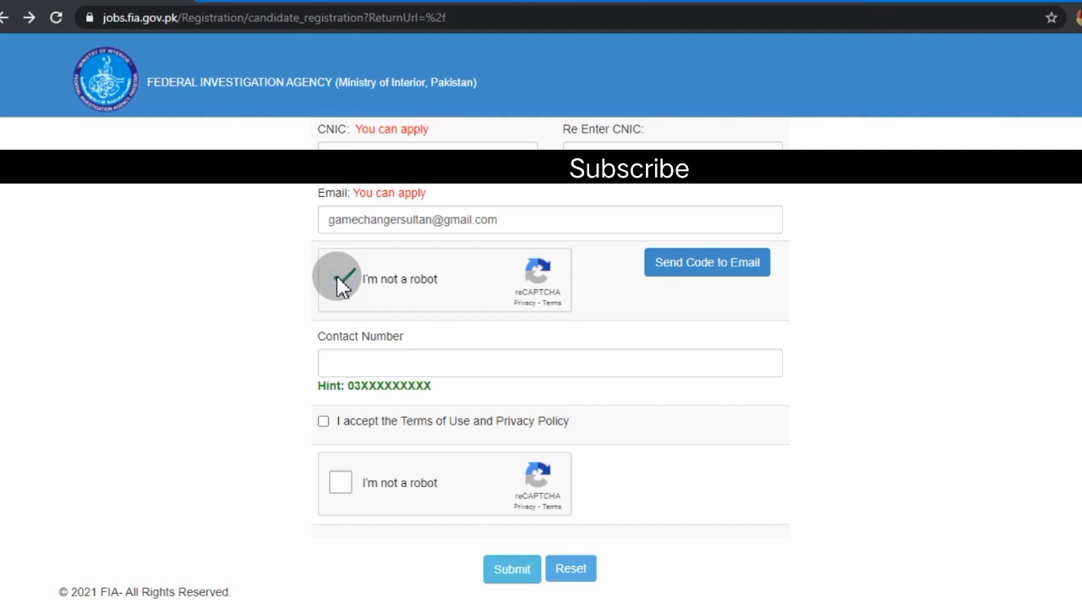
{"action": "left_click", "coordinate": [687, 267]}
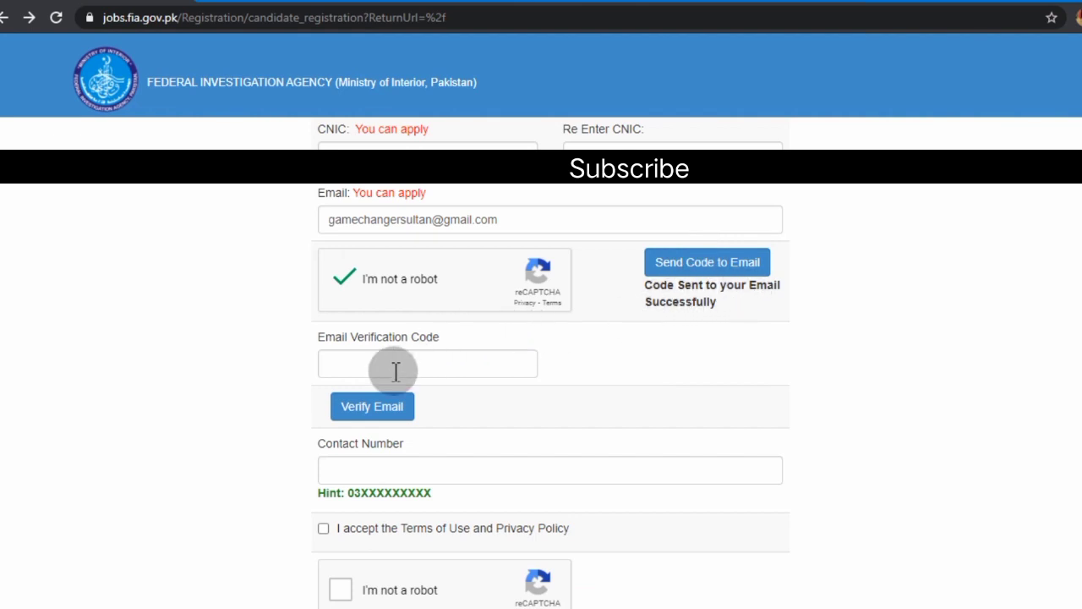
Switch to the Gmail inbox and open the FIA Recruitment email holding the verification code
{"action": "mouse_move", "coordinate": [546, 607]}
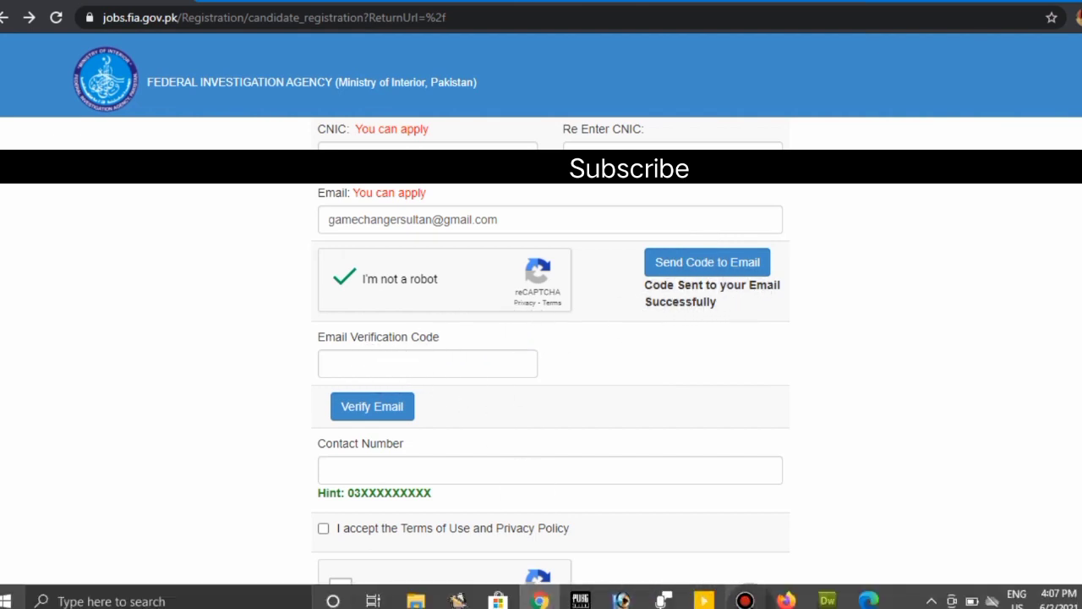
{"action": "left_click", "coordinate": [785, 601]}
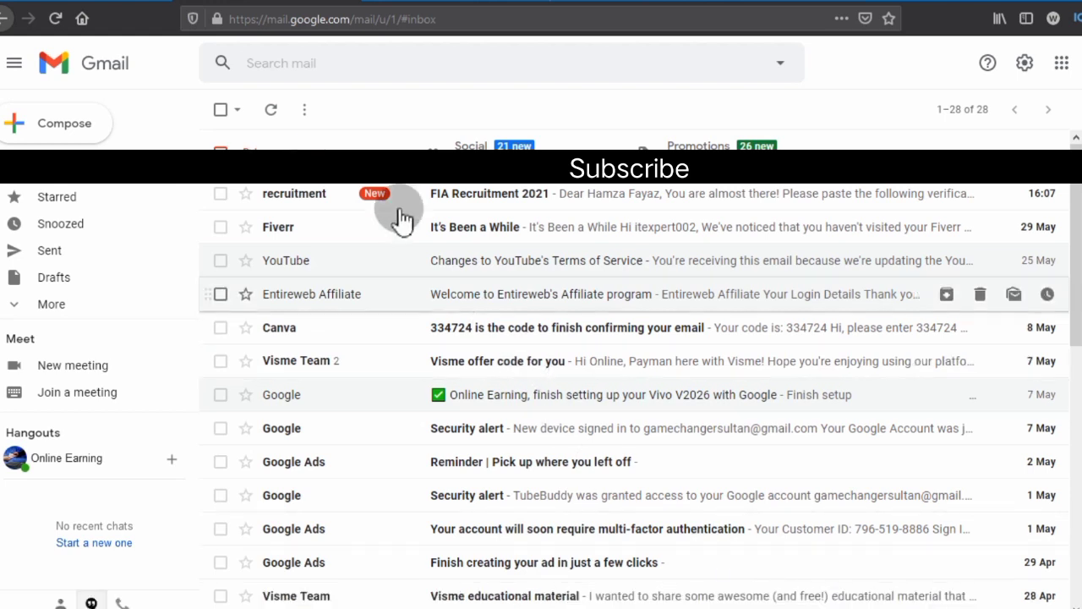
{"action": "left_click", "coordinate": [585, 203]}
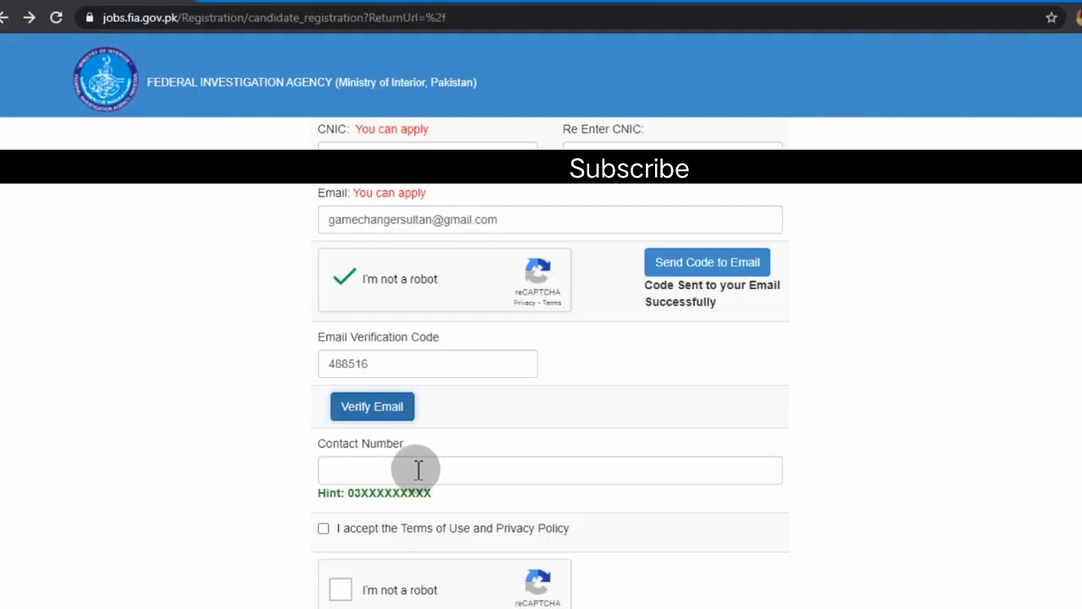
Enter the applicant's contact number in the registration form
{"action": "left_click", "coordinate": [418, 471]}
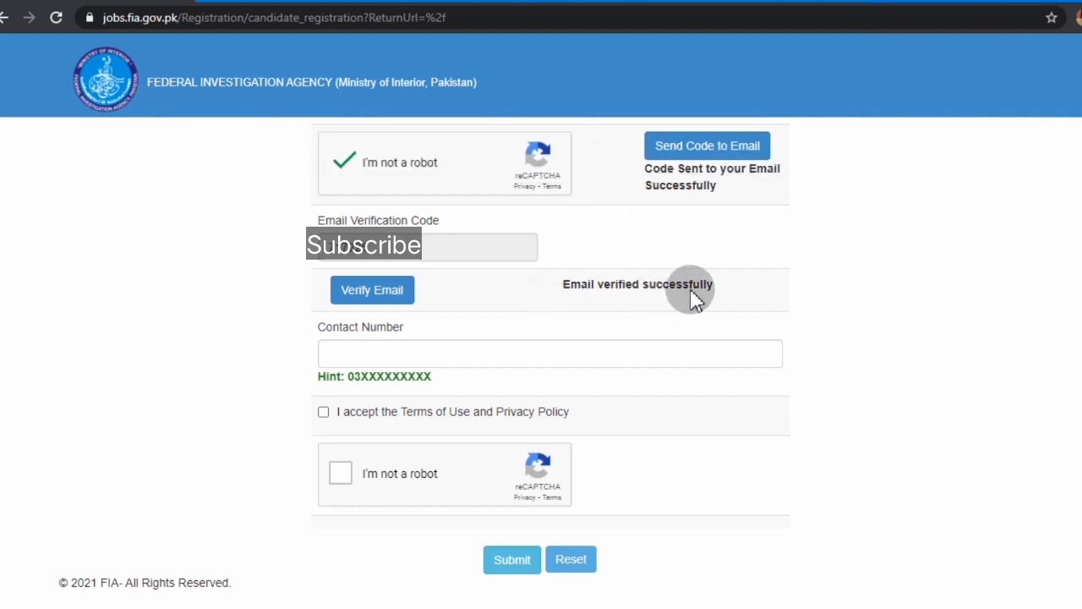
{"action": "left_click", "coordinate": [481, 361]}
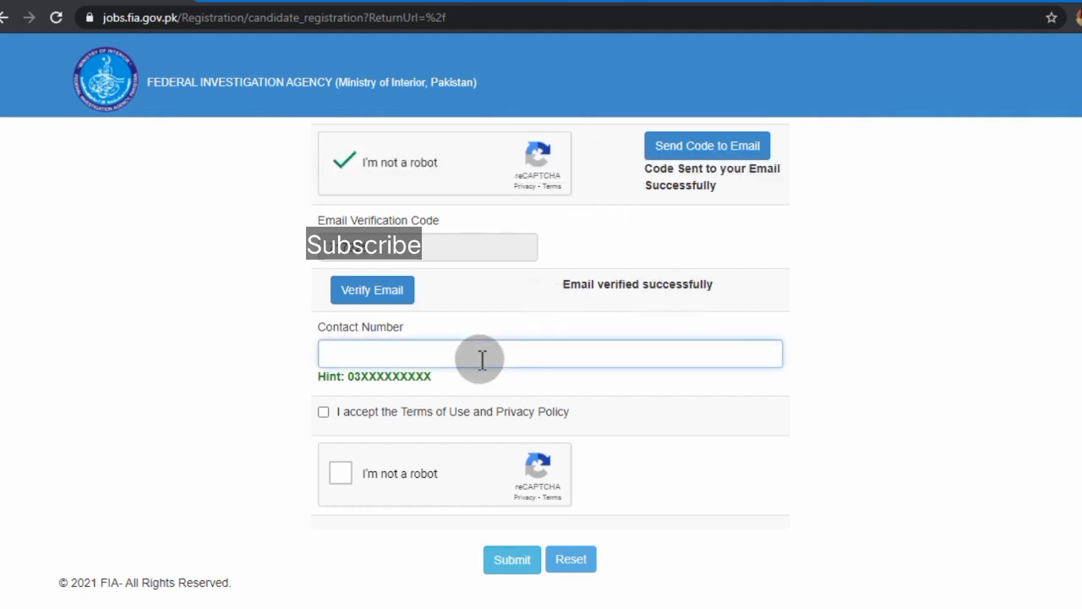
{"action": "type", "text": "03"}
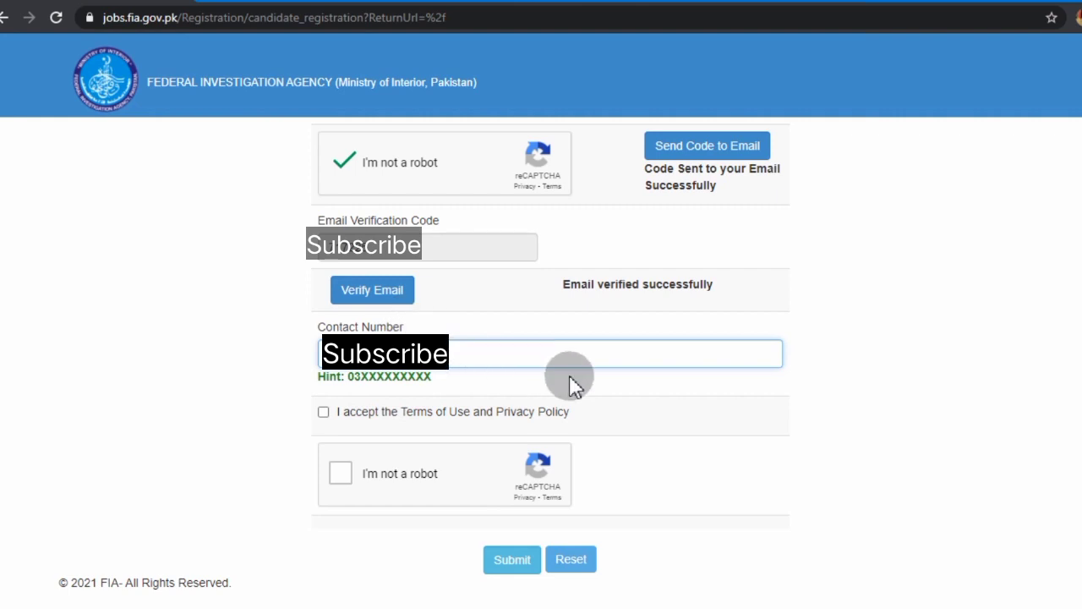
{"action": "left_click", "coordinate": [165, 335]}
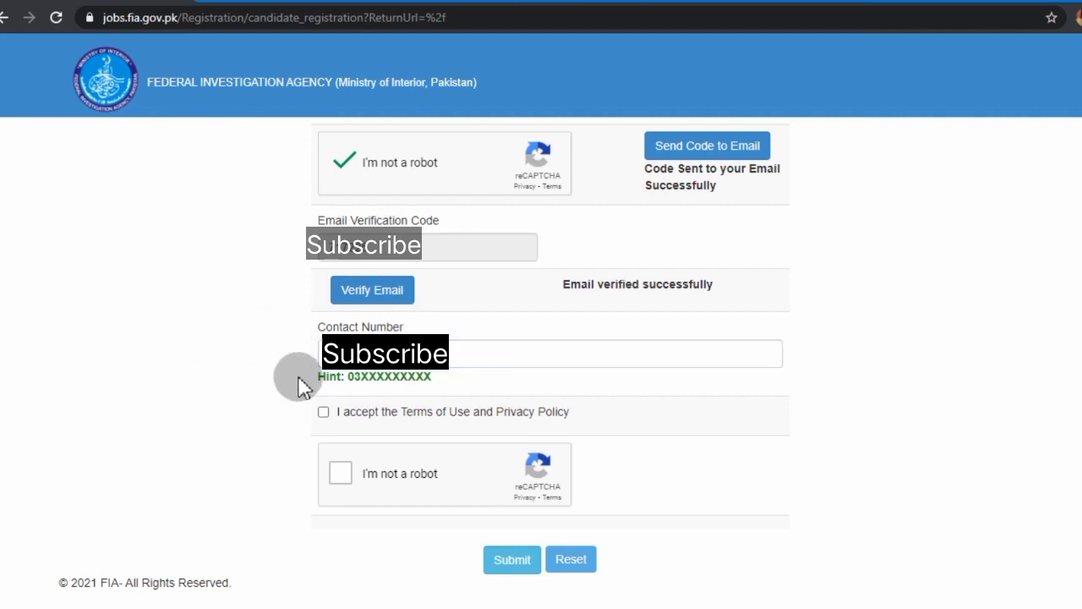
Accept the Terms of Use, pass the reCAPTCHA check and submit the registration
{"action": "left_click", "coordinate": [324, 413]}
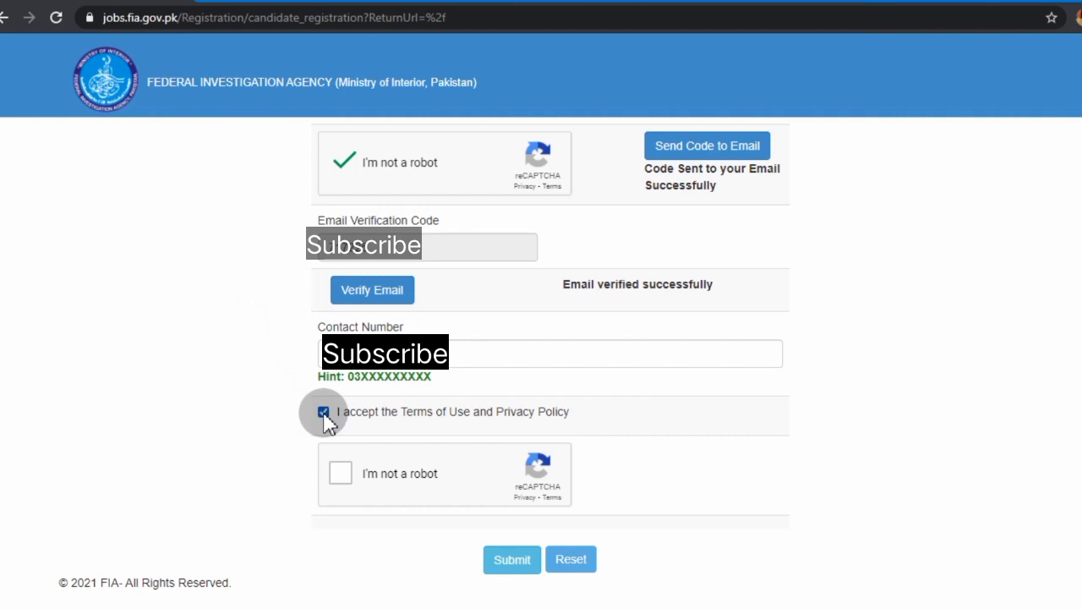
{"action": "left_click", "coordinate": [338, 479]}
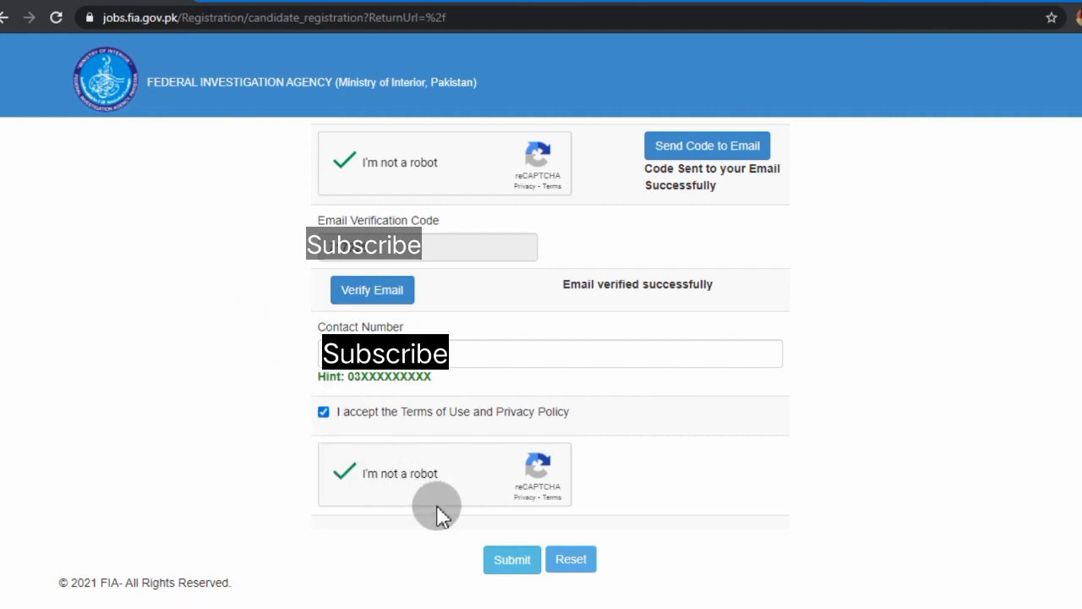
{"action": "left_click", "coordinate": [507, 560]}
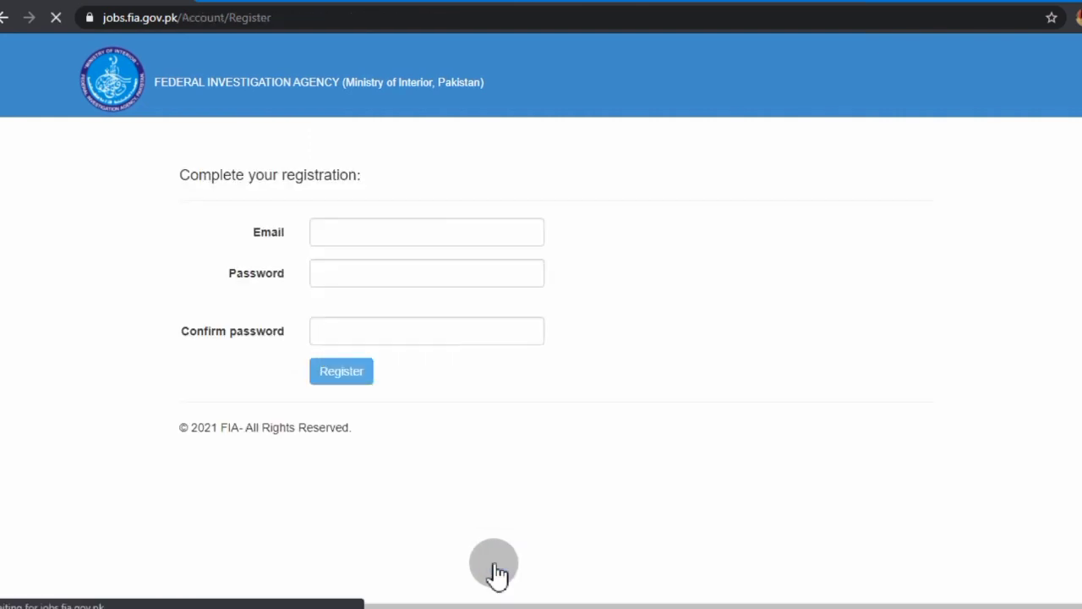
Enter the new account password in Password and Confirm password, then click Register
{"action": "left_click", "coordinate": [420, 270]}
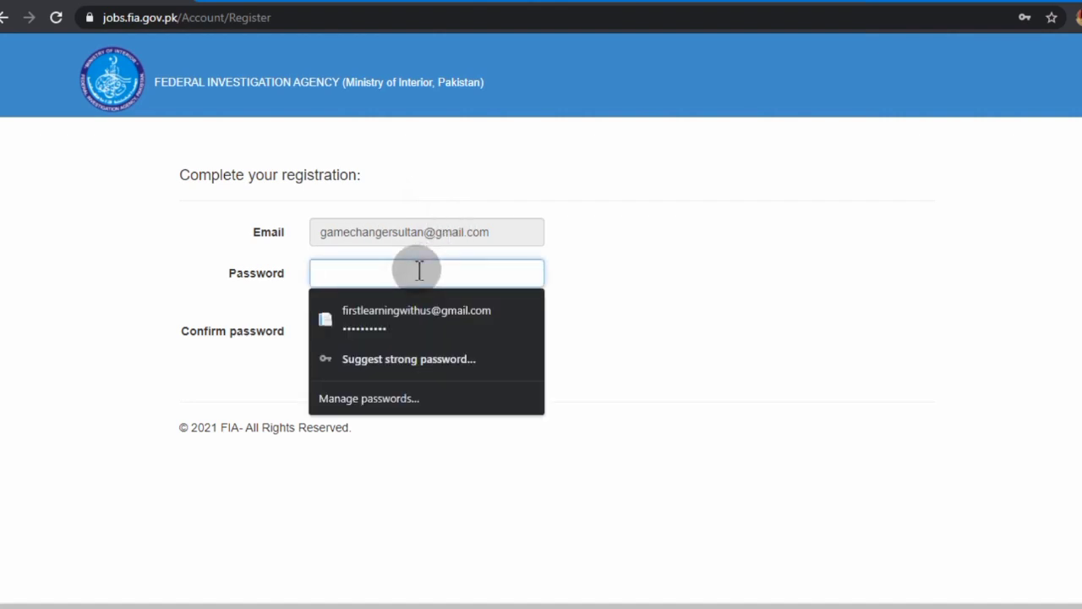
{"action": "type", "text": "•••••"}
{"action": "left_click", "coordinate": [669, 278]}
{"action": "left_click", "coordinate": [474, 331]}
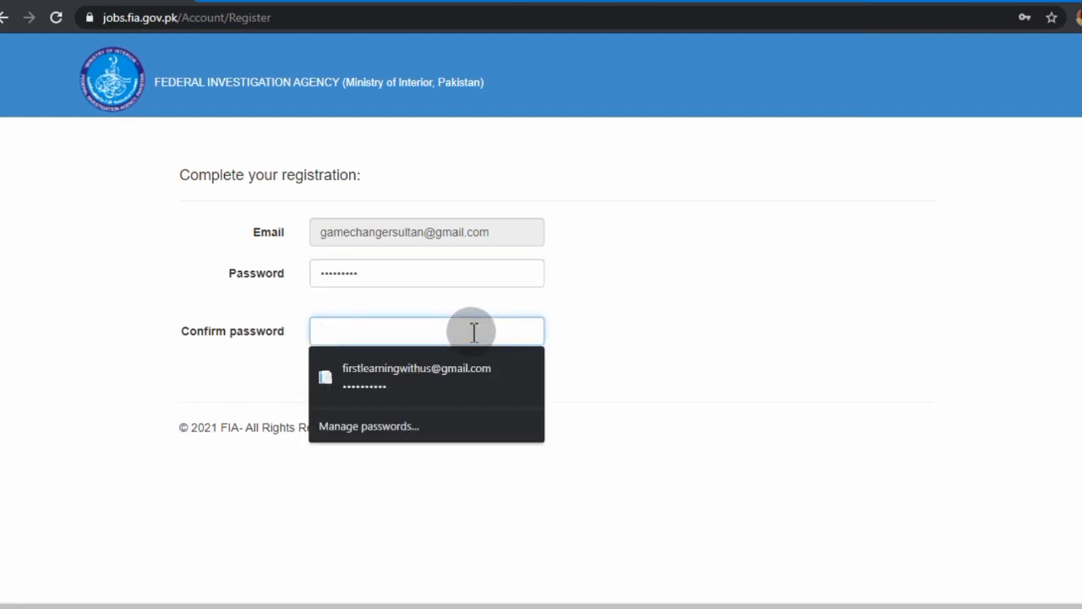
{"action": "type", "text": "aaa"}
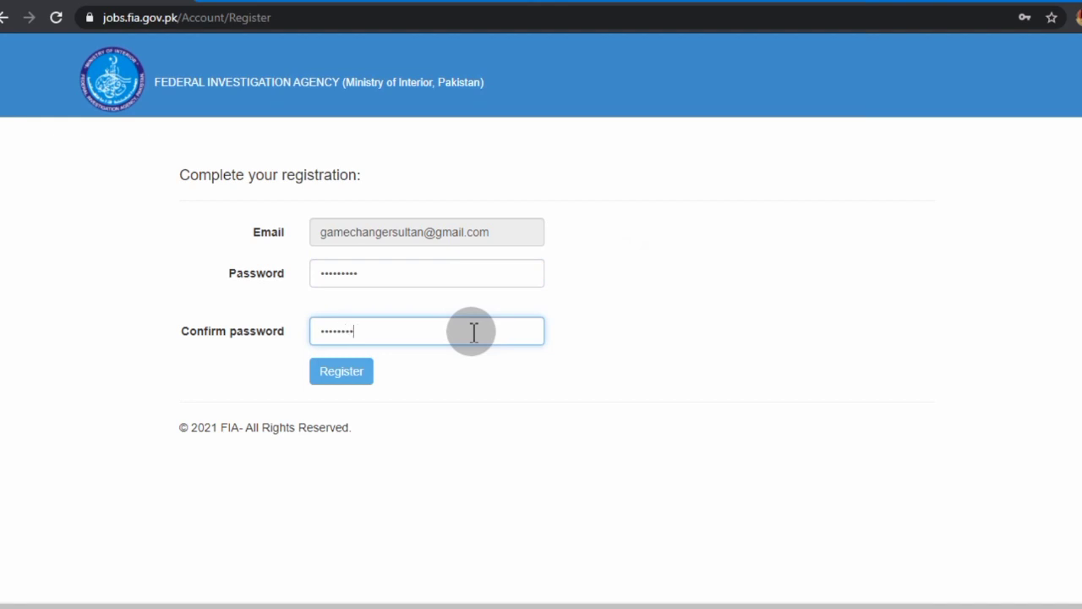
{"action": "left_click", "coordinate": [350, 377]}
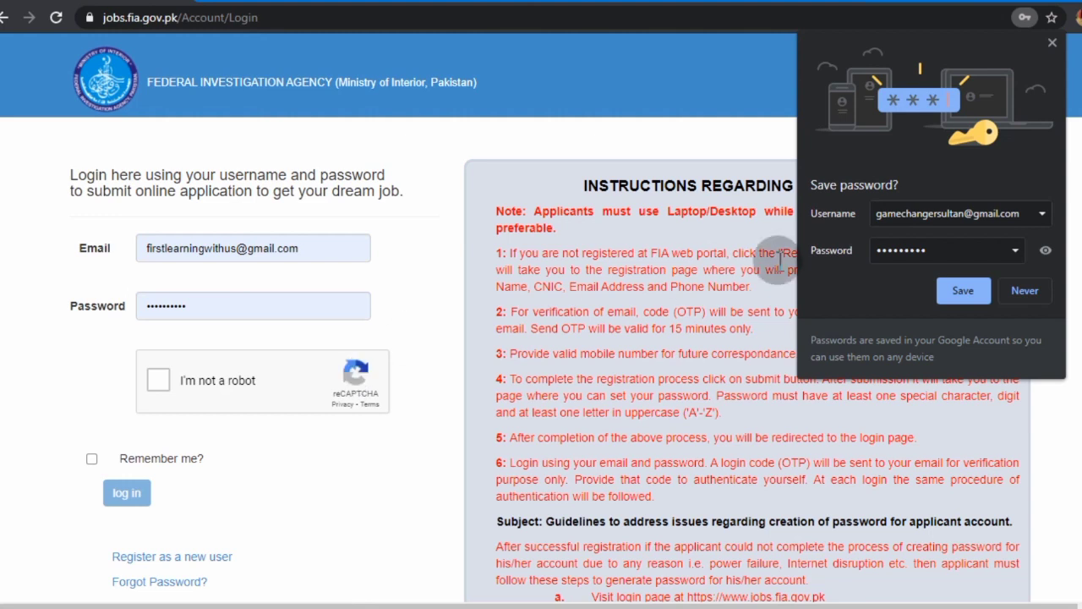
Save the login in Chrome, then sign in with the new account, reCAPTCHA passed and Remember me on
{"action": "left_click", "coordinate": [951, 287]}
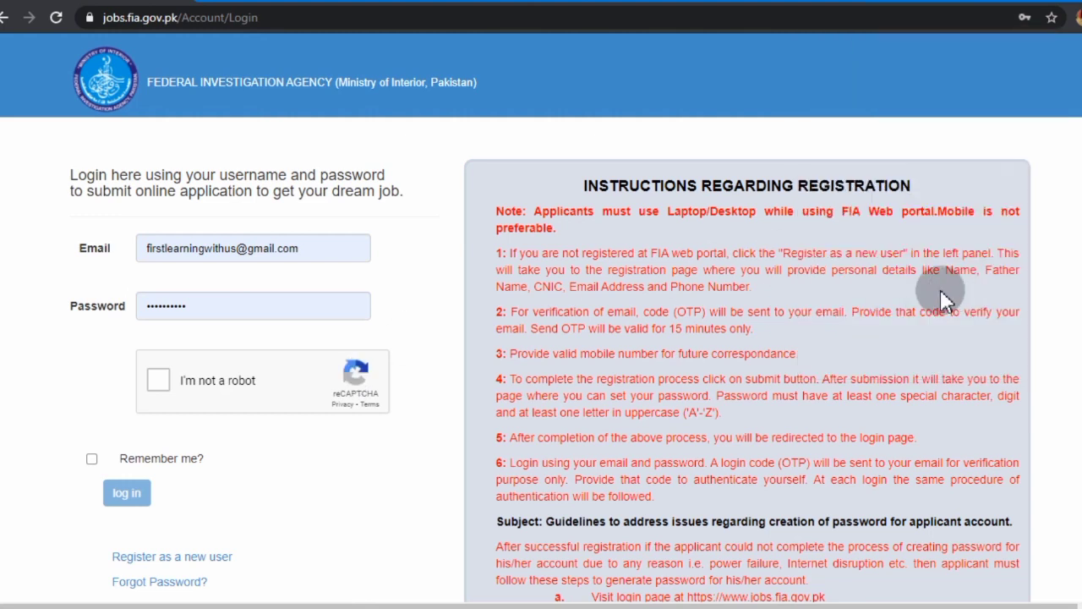
{"action": "double_click", "coordinate": [298, 247]}
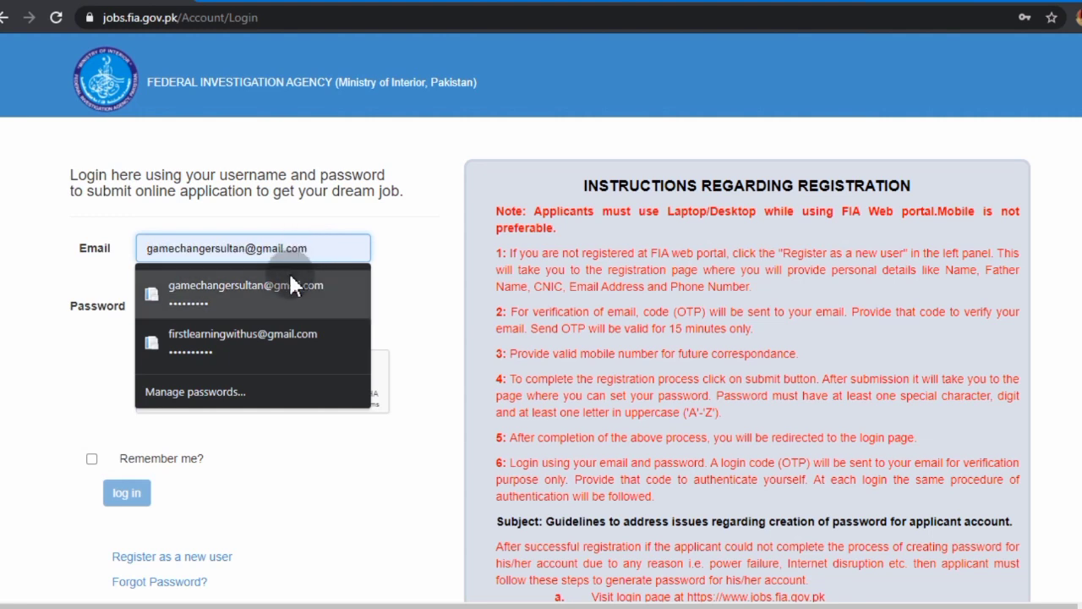
{"action": "left_click", "coordinate": [289, 275]}
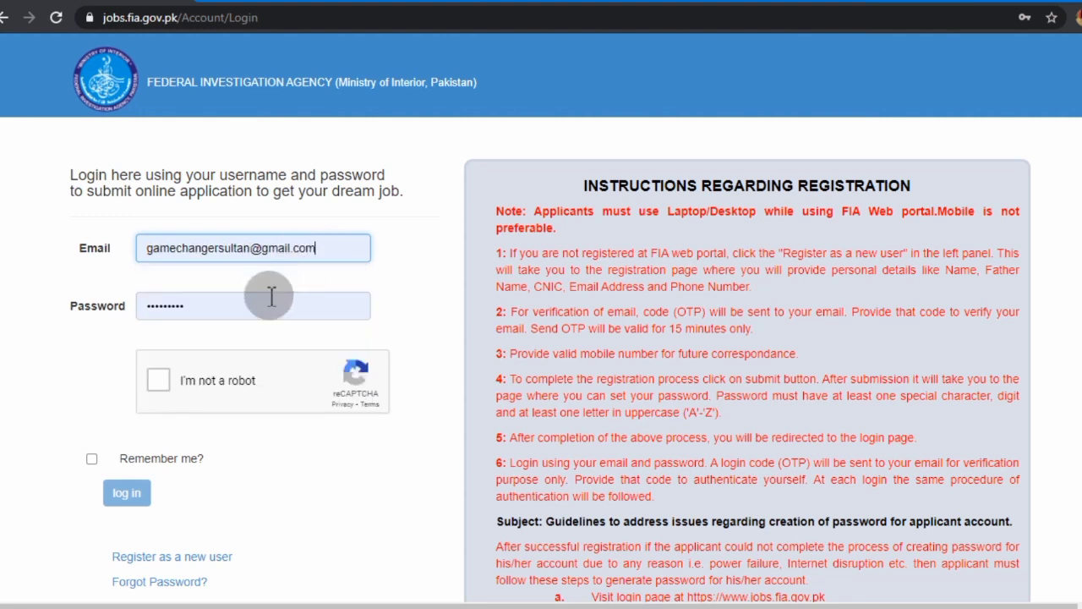
{"action": "left_click", "coordinate": [161, 378]}
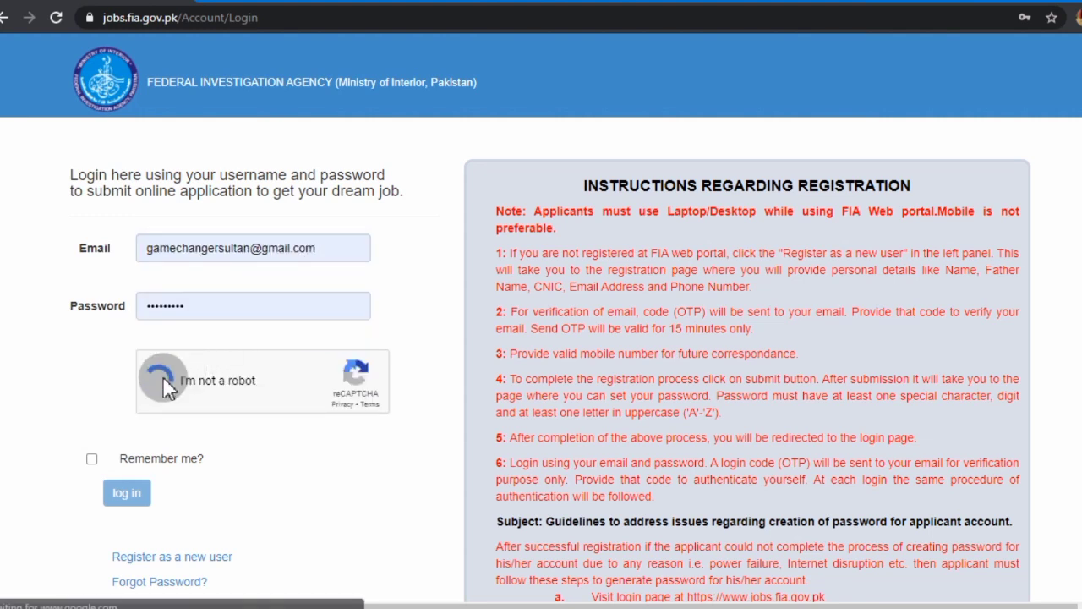
{"action": "left_click", "coordinate": [92, 458]}
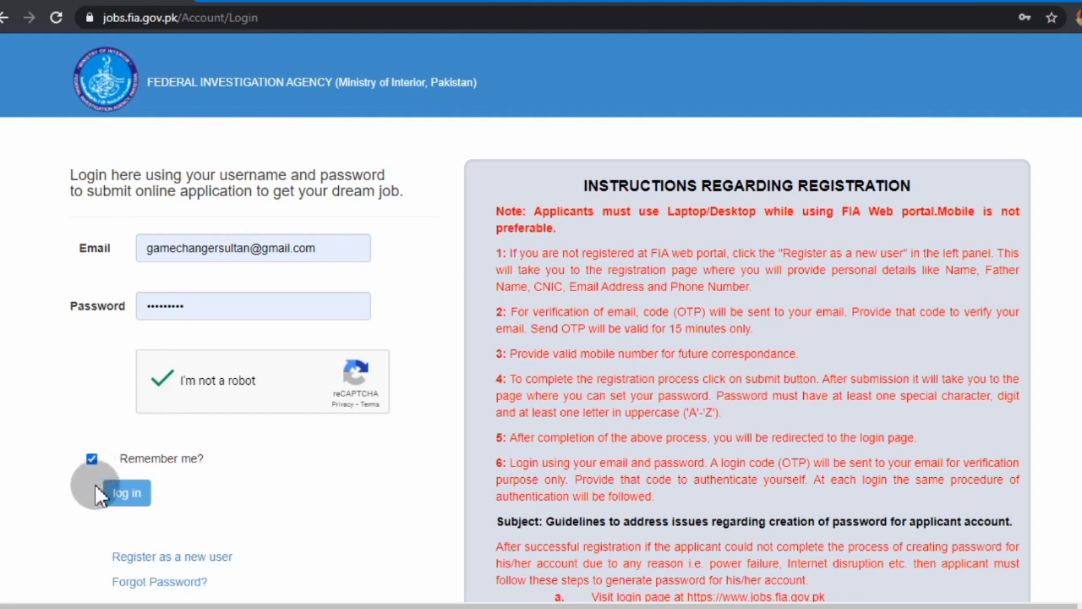
{"action": "left_click", "coordinate": [121, 497]}
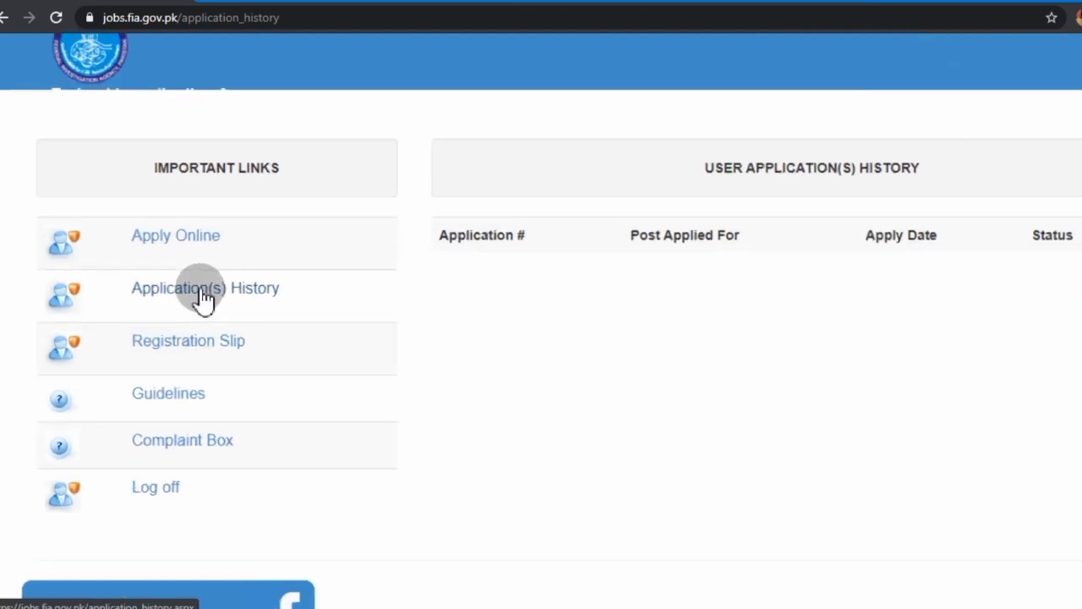
Open the Apply Online application form from the account page
{"action": "key", "text": "ctrl+plus"}
{"action": "key", "text": "ctrl+plus"}
{"action": "key", "text": "ctrl+plus"}
{"action": "key", "text": "ctrl+plus"}
{"action": "key", "text": "ctrl+plus"}
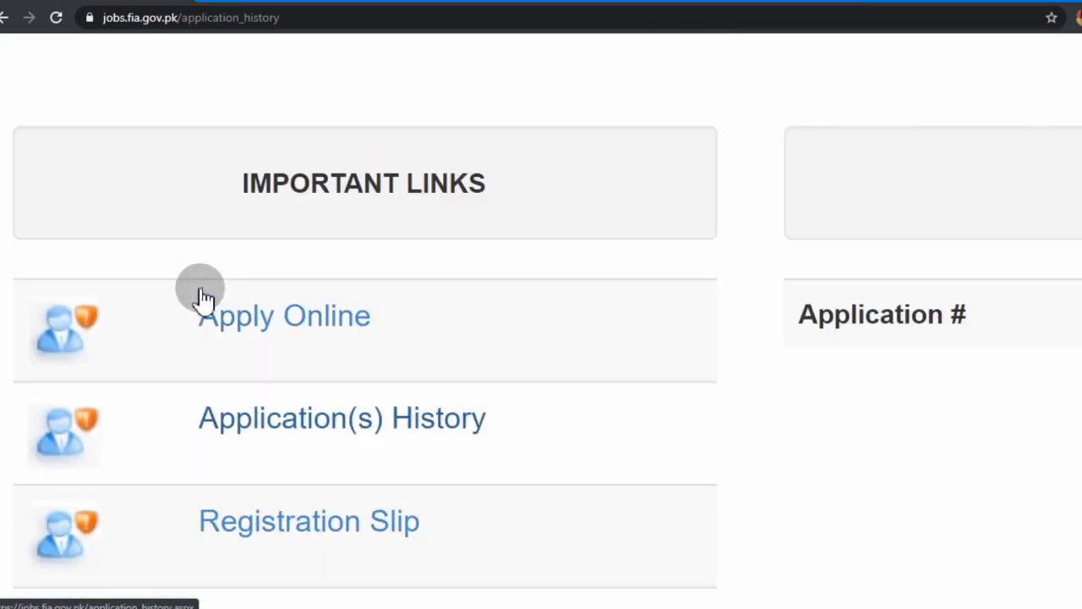
{"action": "scroll", "coordinate": [203, 298], "scroll_direction": "down", "scroll_amount": 2}
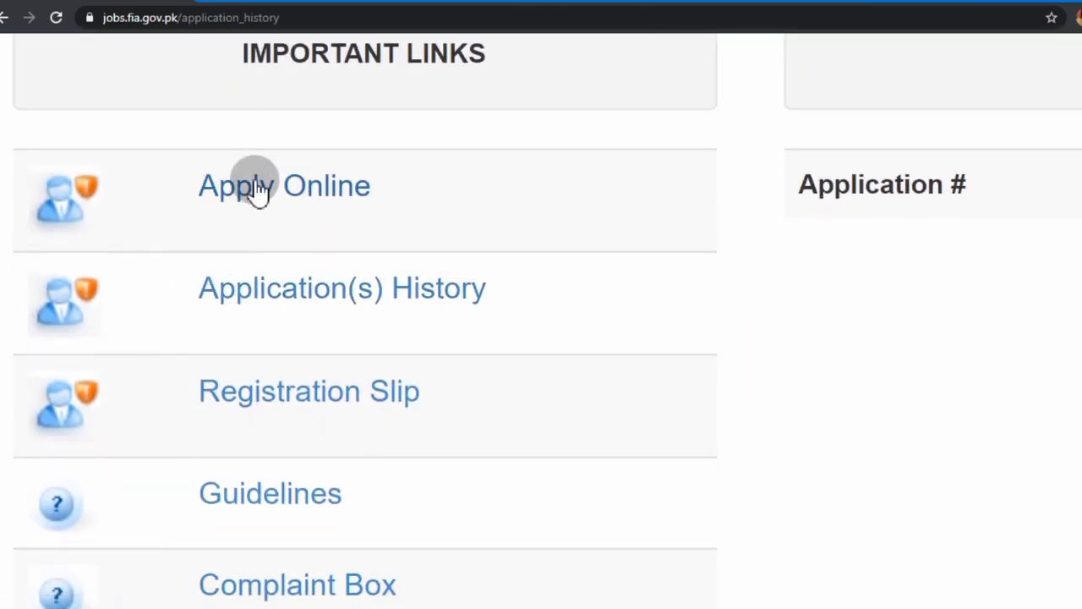
{"action": "key", "text": "ctrl+minus"}
{"action": "key", "text": "ctrl+minus"}
{"action": "key", "text": "ctrl+minus"}
{"action": "key", "text": "ctrl+minus"}
{"action": "key", "text": "ctrl+minus"}
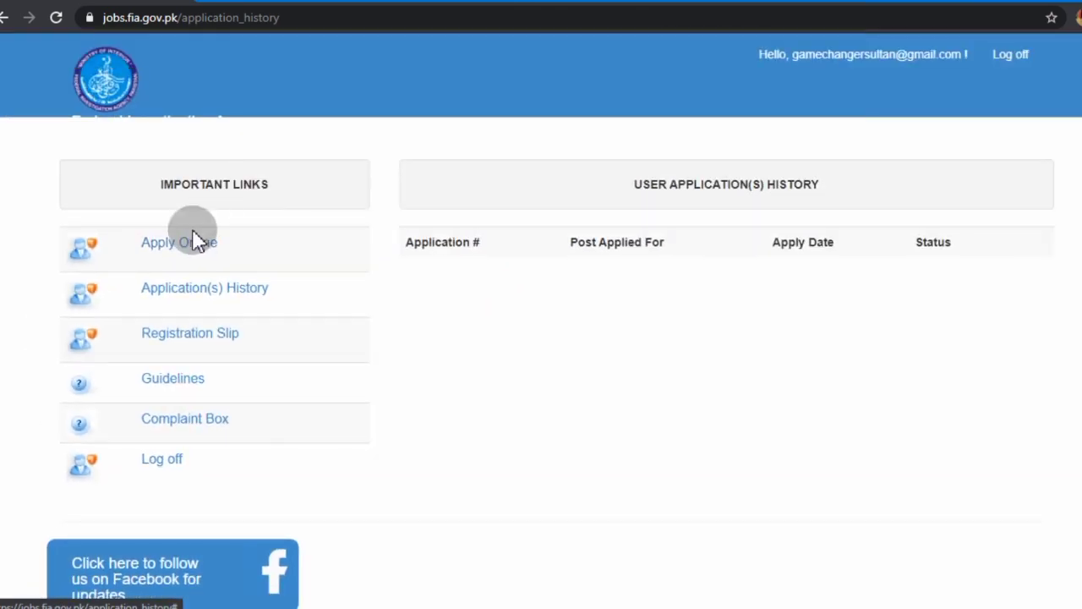
{"action": "left_click", "coordinate": [184, 254]}
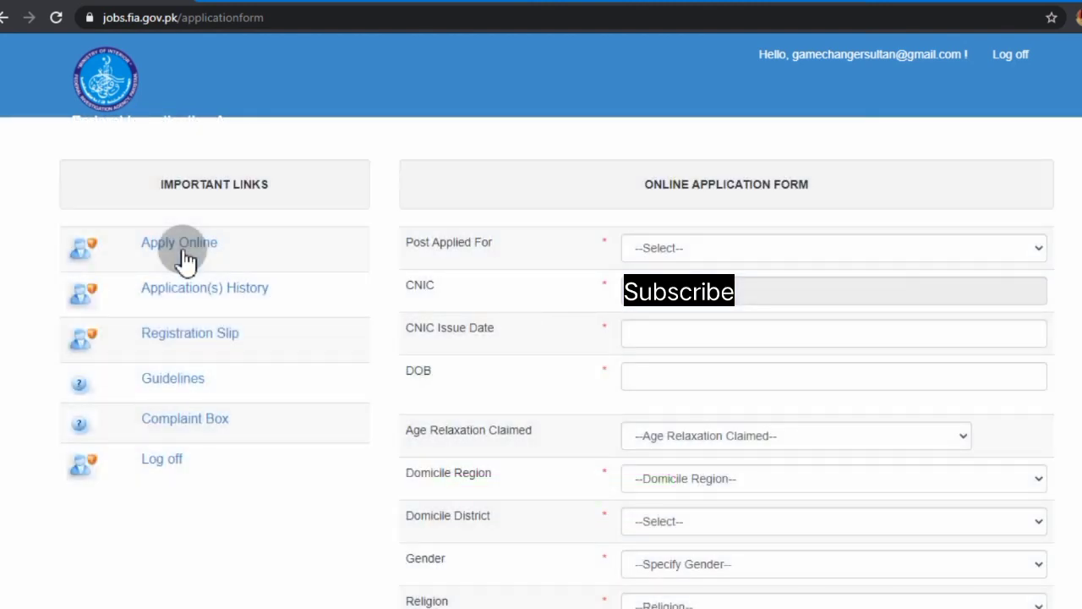
Choose Constable as the Post Applied For and confirm 'Apply for this job'
{"action": "left_click", "coordinate": [739, 249]}
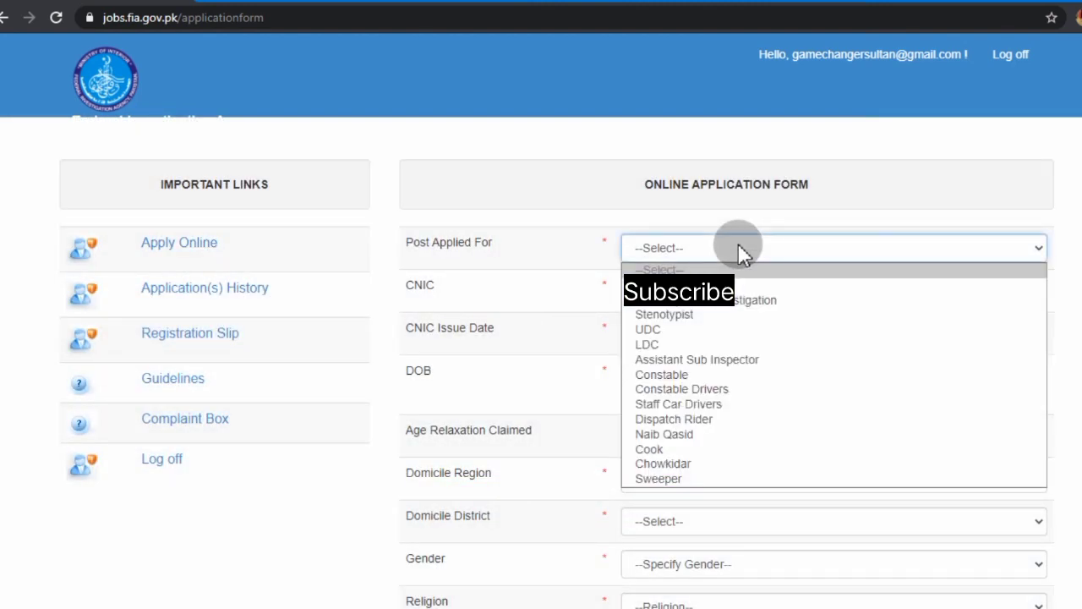
{"action": "left_click", "coordinate": [690, 375]}
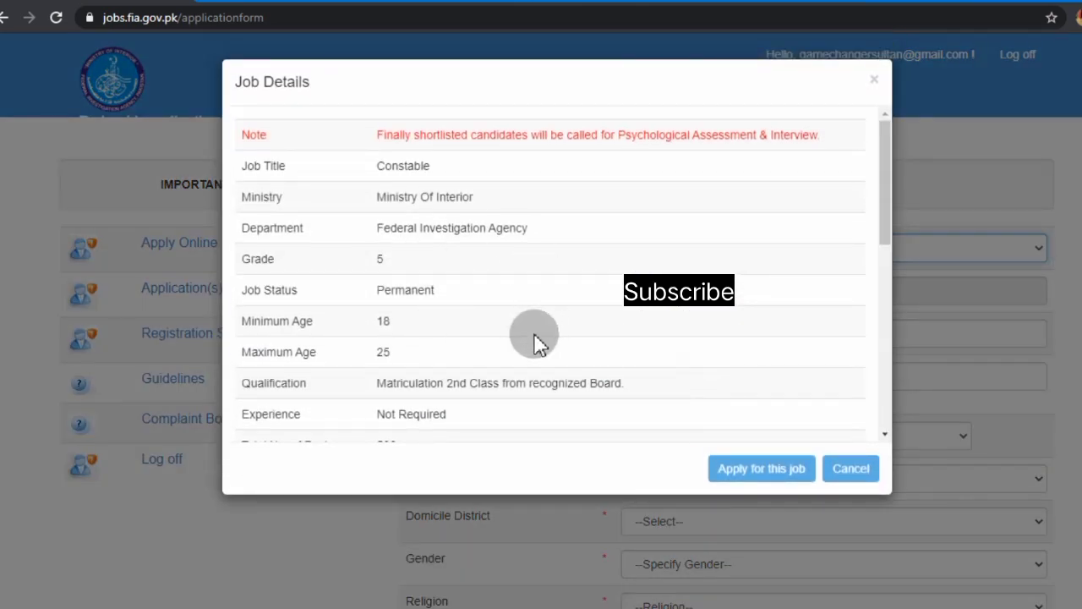
{"action": "scroll", "coordinate": [533, 338], "scroll_direction": "down", "scroll_amount": 5}
{"action": "scroll", "coordinate": [533, 338], "scroll_direction": "up", "scroll_amount": 5}
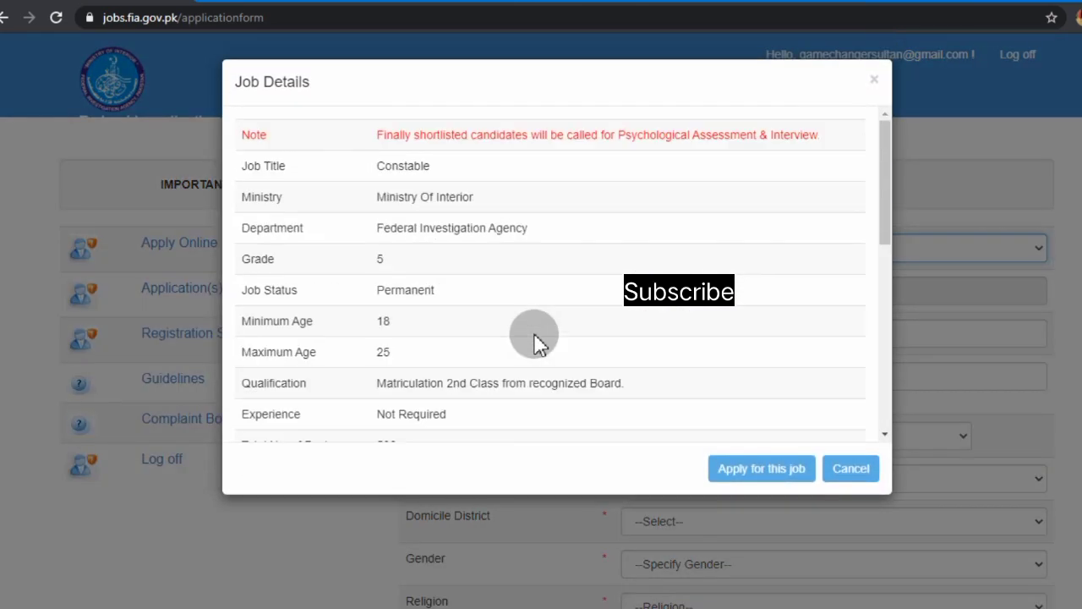
{"action": "left_click", "coordinate": [763, 475]}
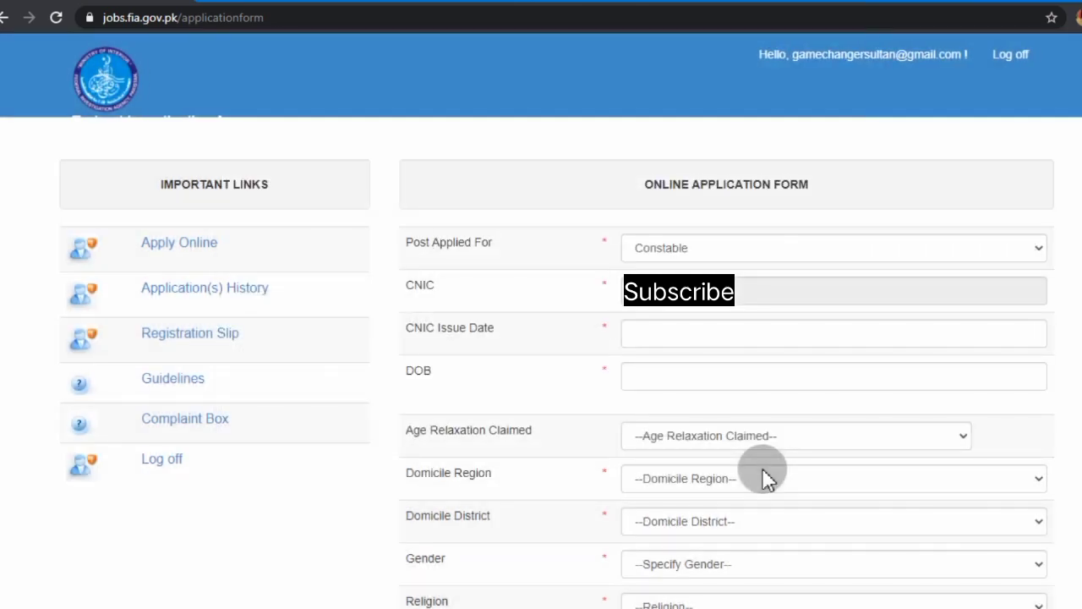
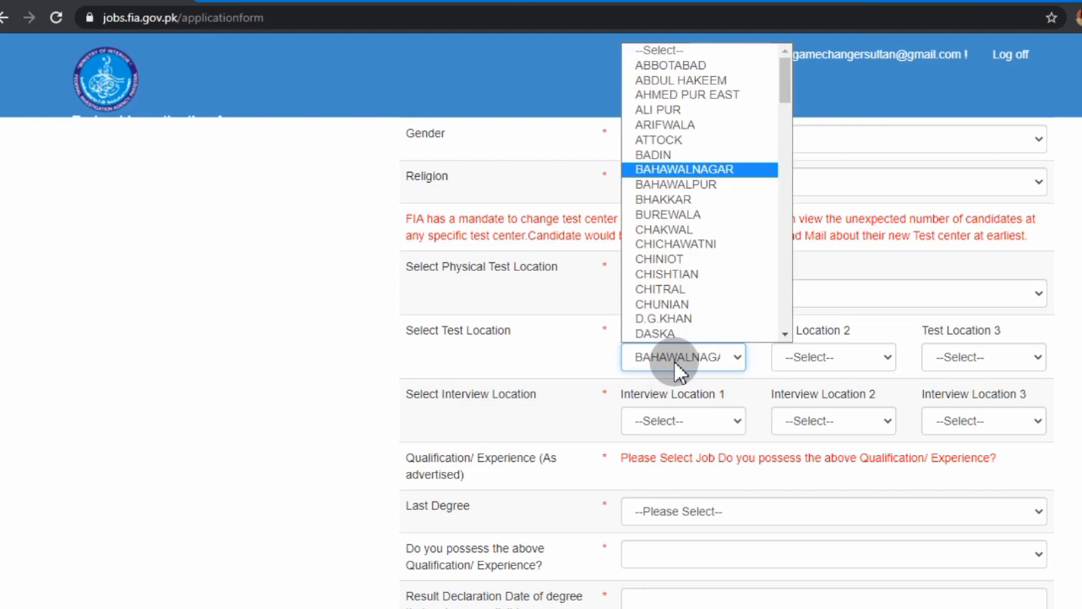
Set Test Locations 1–3 to BAHAWALPUR, MULTAN and MAILSI
{"action": "left_click", "coordinate": [693, 186]}
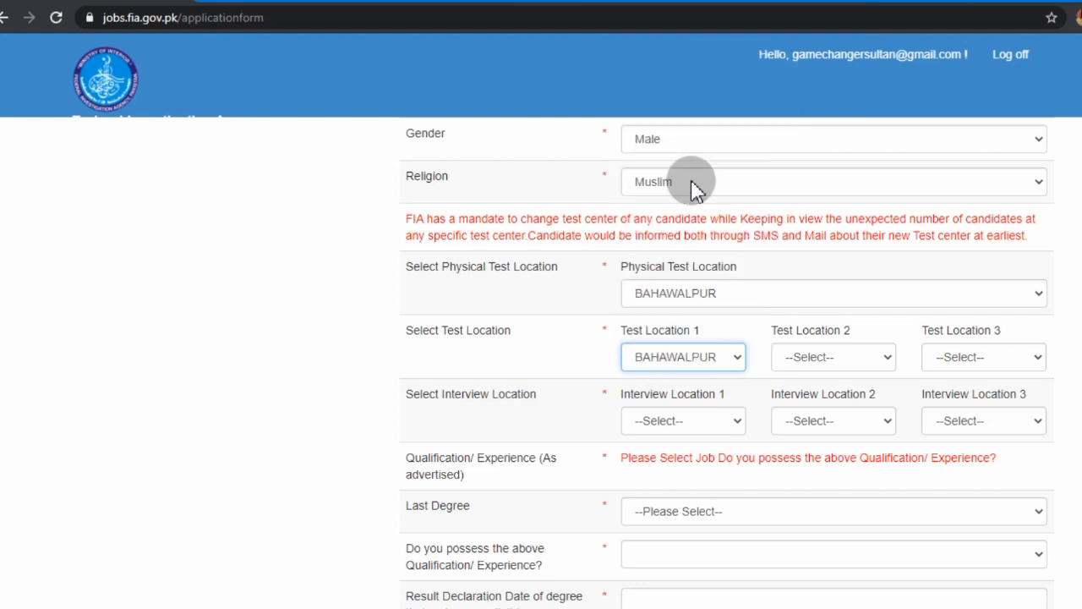
{"action": "left_click", "coordinate": [803, 358]}
{"action": "scroll", "coordinate": [818, 332], "scroll_direction": "down", "scroll_amount": 1}
{"action": "type", "text": "man"}
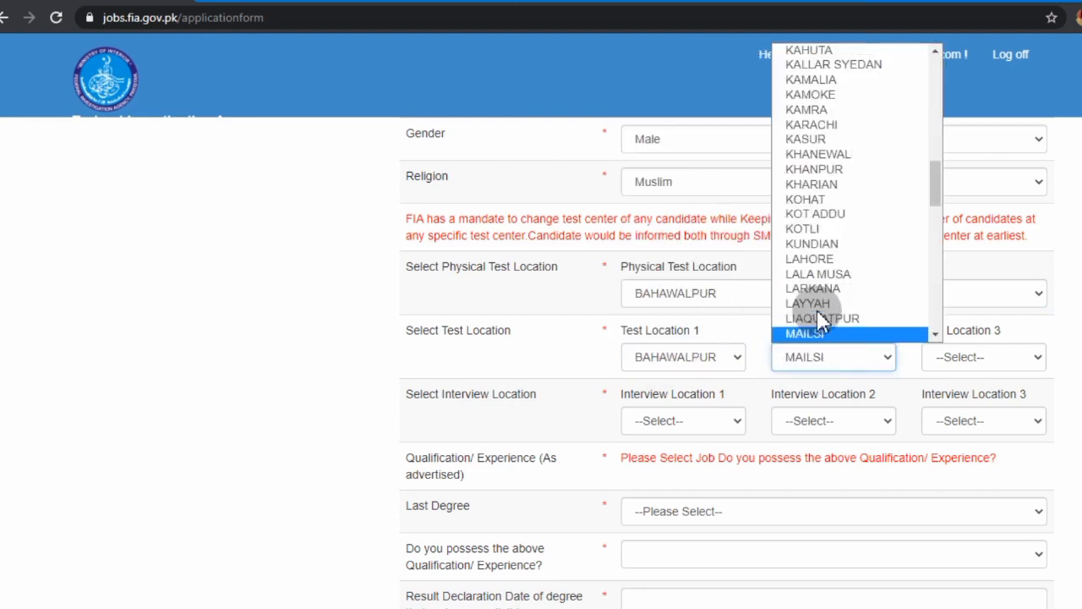
{"action": "key", "text": "Down"}
{"action": "key", "text": "Down"}
{"action": "key", "text": "Down"}
{"action": "key", "text": "Down"}
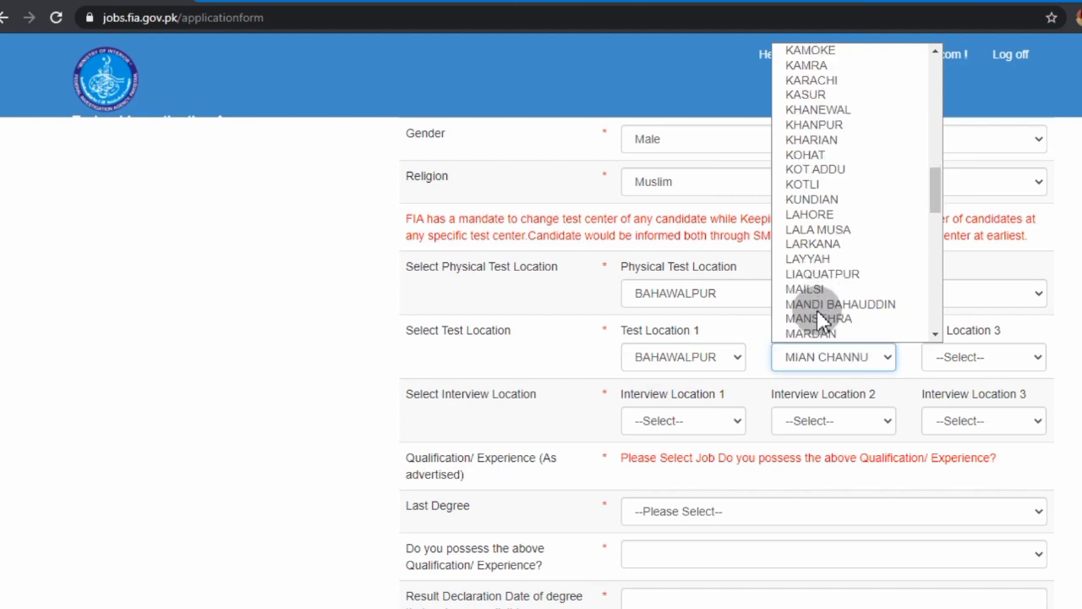
{"action": "key", "text": "Down"}
{"action": "key", "text": "Down"}
{"action": "key", "text": "Down"}
{"action": "key", "text": "Down"}
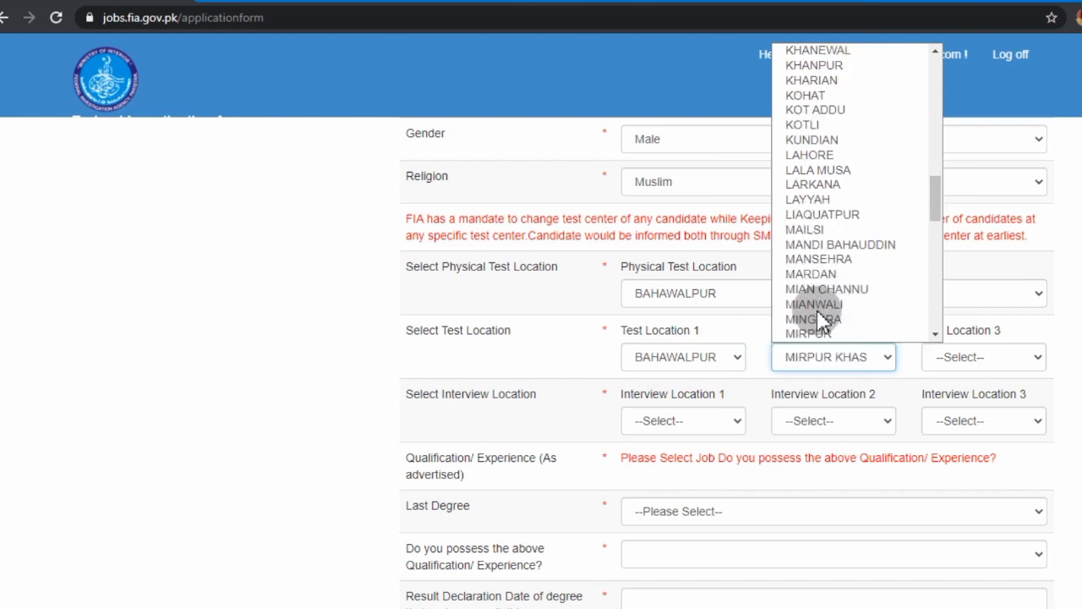
{"action": "key", "text": "Return"}
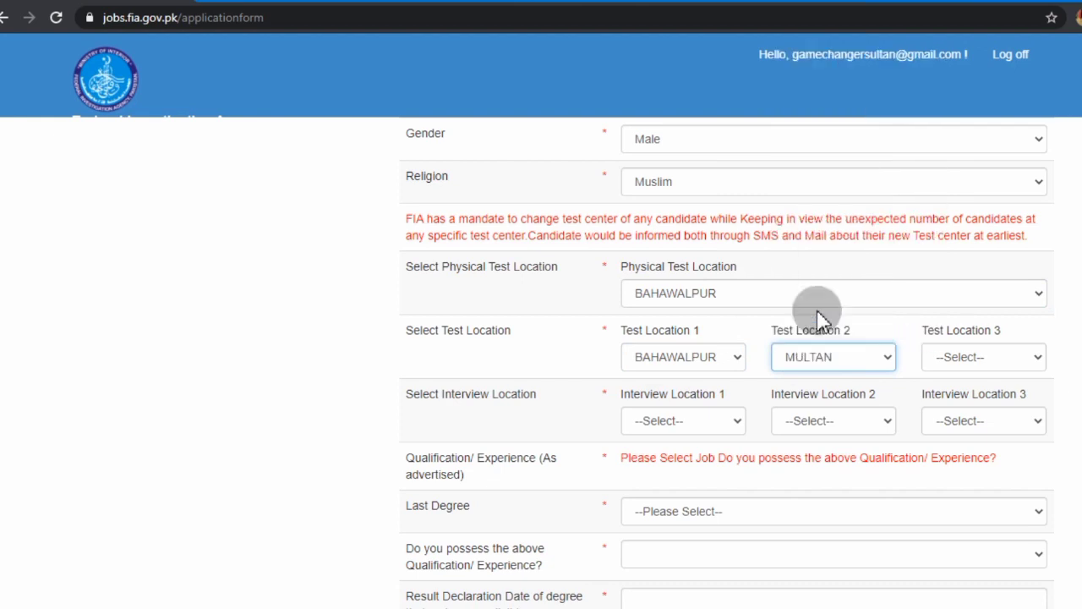
{"action": "left_click", "coordinate": [950, 358]}
{"action": "scroll", "coordinate": [956, 331], "scroll_direction": "down", "scroll_amount": 1}
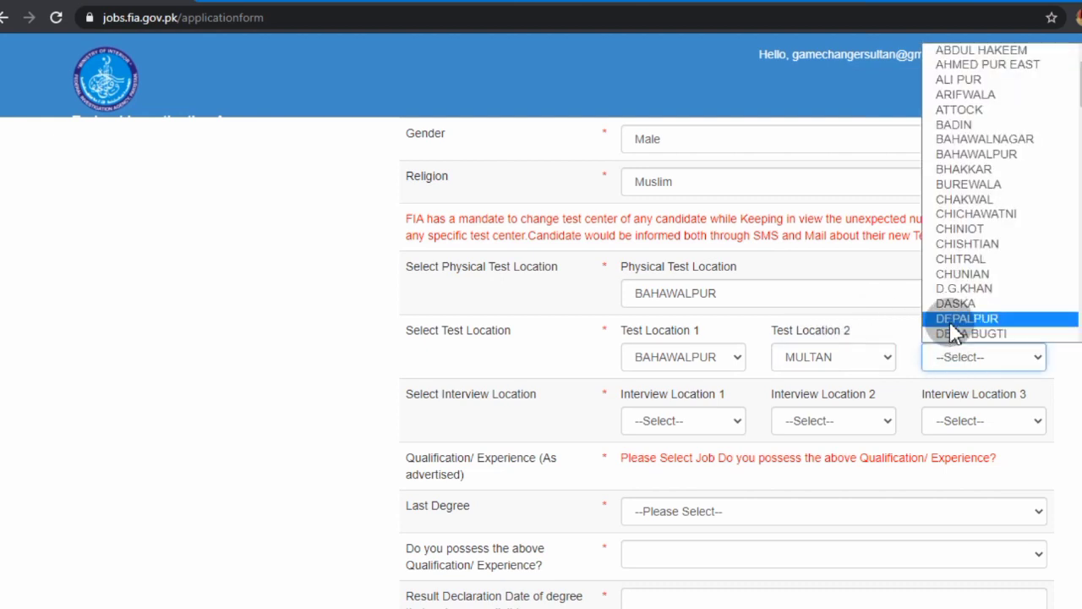
{"action": "key", "text": "m"}
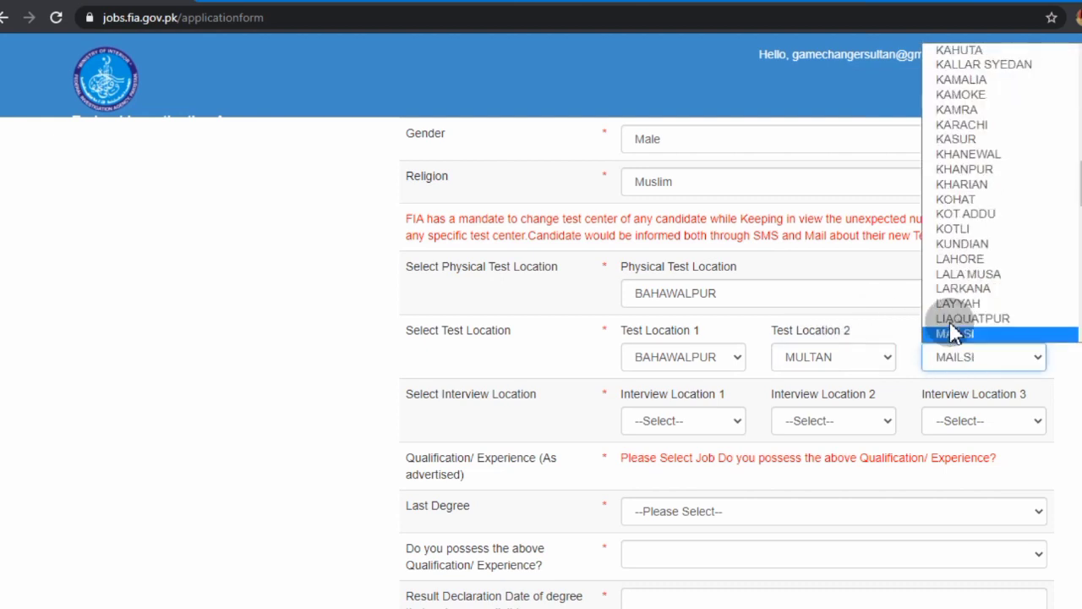
{"action": "left_click", "coordinate": [950, 332]}
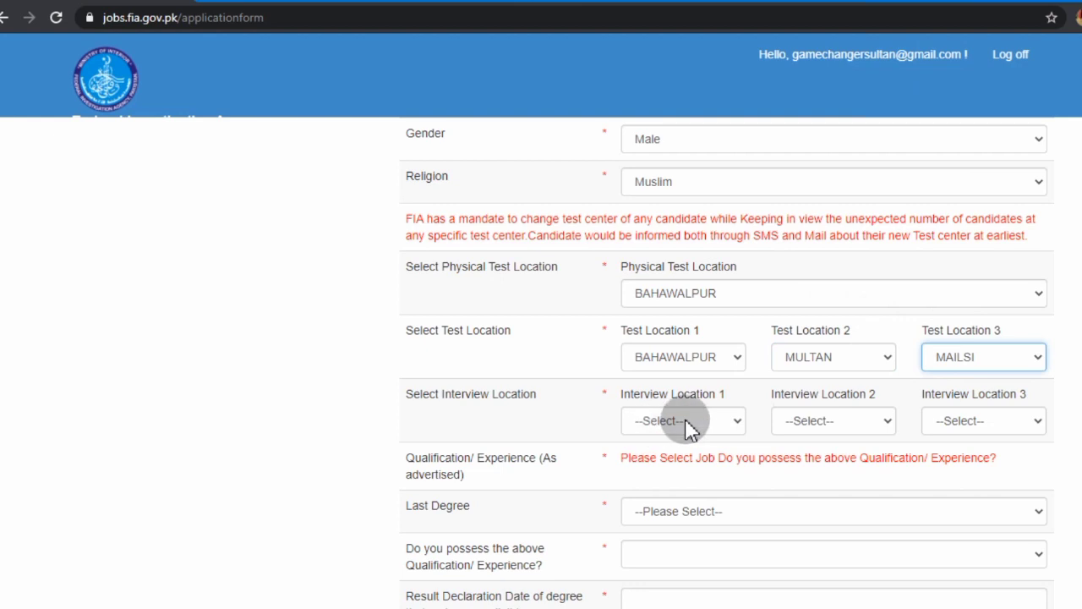
Set Interview Locations 1–3 to BAHAWALPUR, MULTAN and MULTAN
{"action": "left_click", "coordinate": [685, 422]}
{"action": "key", "text": "b"}
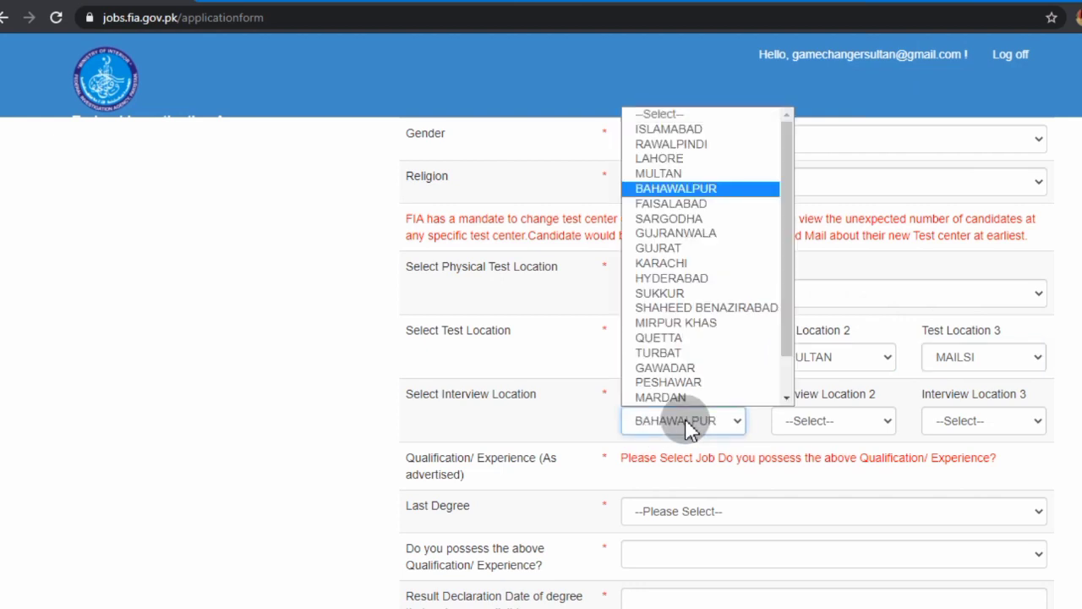
{"action": "left_click", "coordinate": [723, 188]}
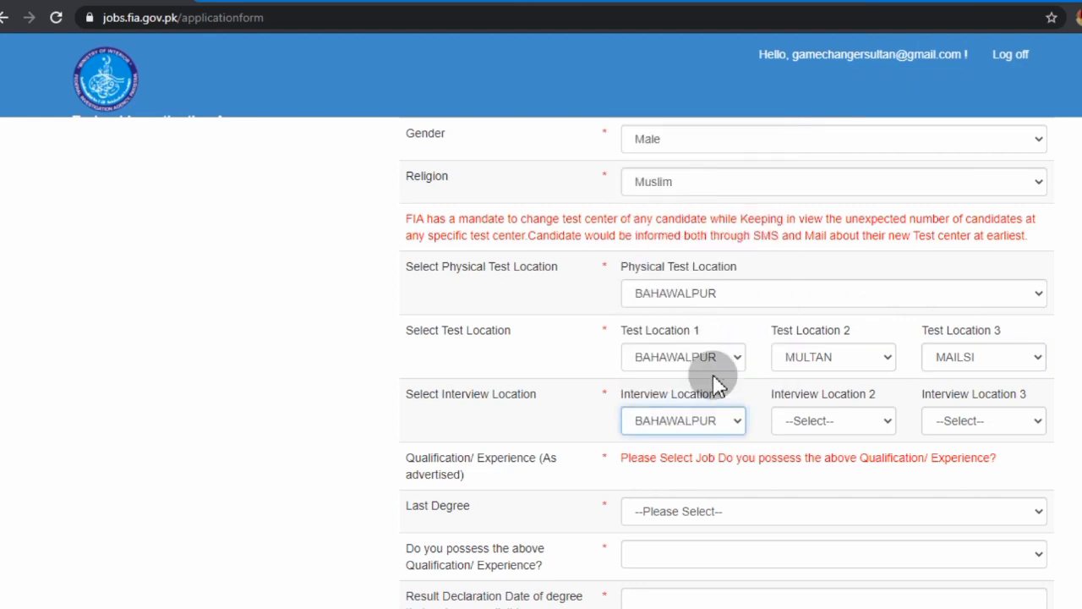
{"action": "left_click", "coordinate": [828, 422]}
{"action": "scroll", "coordinate": [833, 387], "scroll_direction": "down", "scroll_amount": 1}
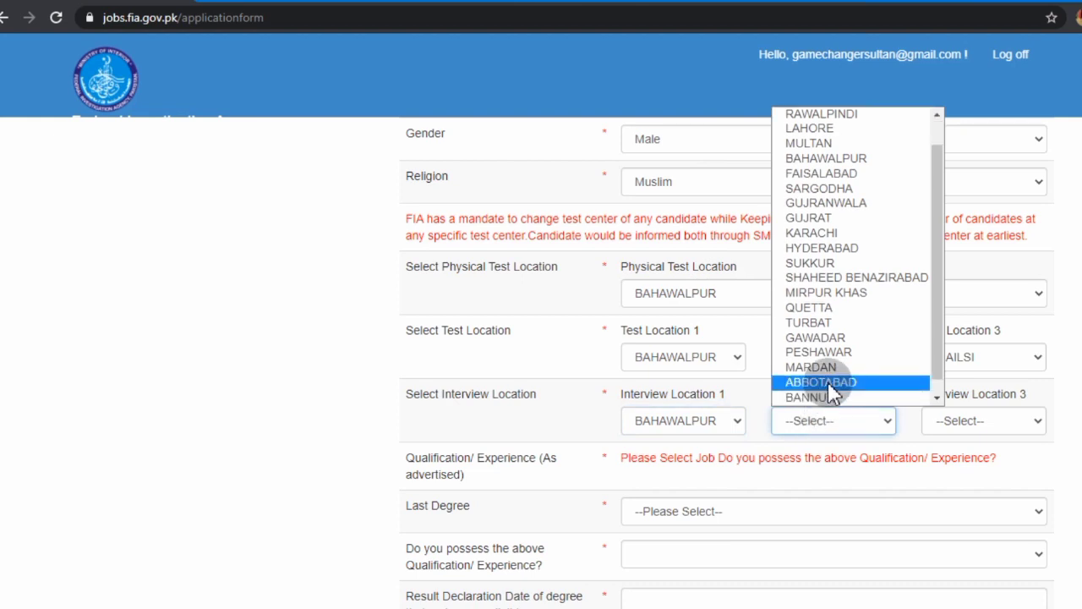
{"action": "key", "text": "m"}
{"action": "key", "text": "Return"}
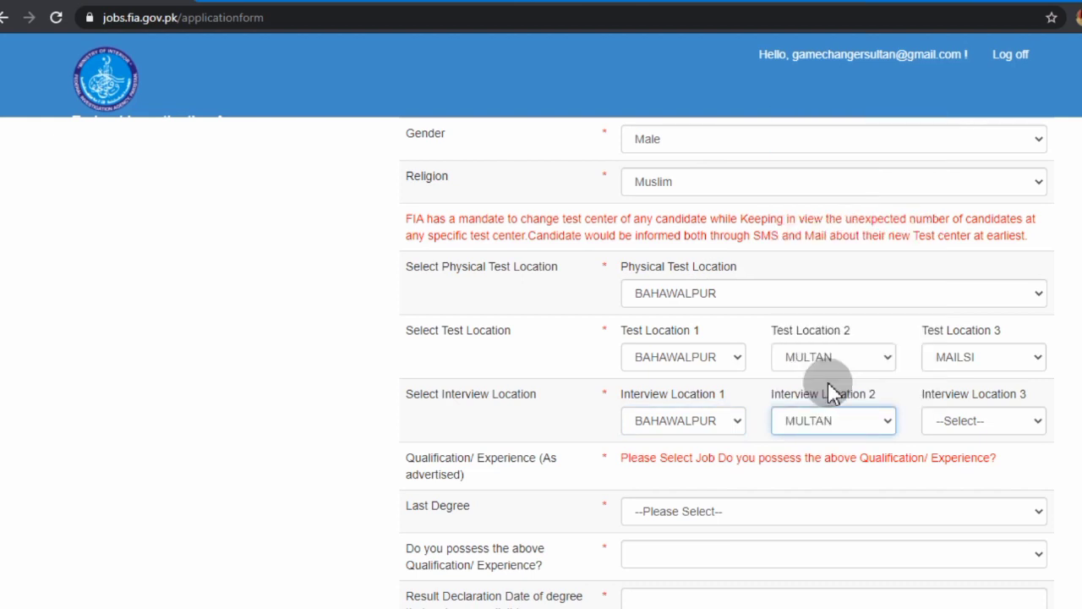
{"action": "left_click", "coordinate": [945, 419]}
{"action": "key", "text": "m"}
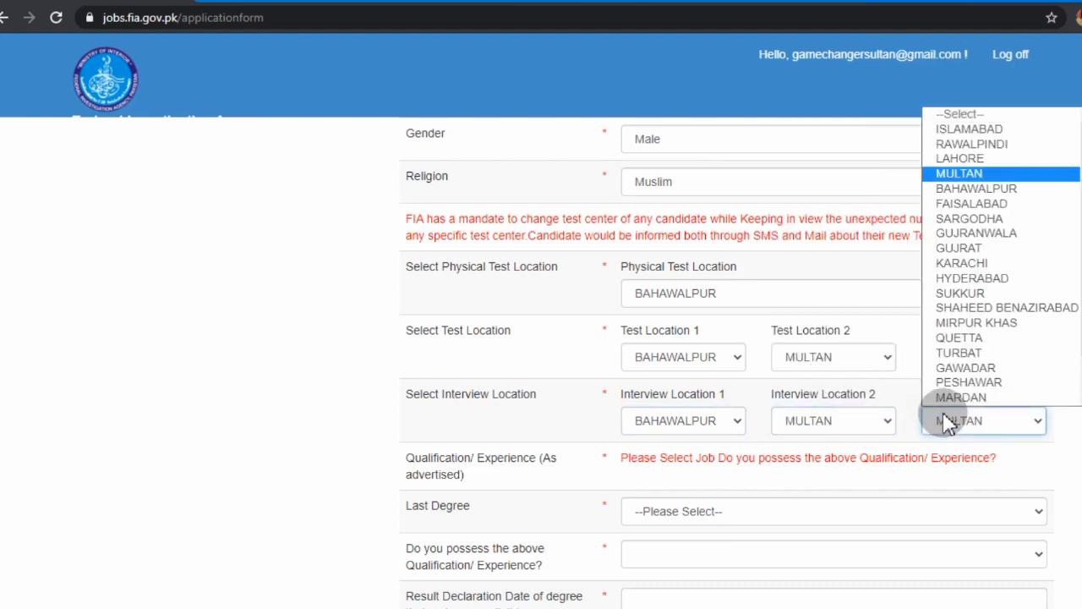
{"action": "left_click", "coordinate": [990, 174]}
Answer Yes to the qualification, with last degree O' Level and result date 25-Jul-2017
{"action": "scroll", "coordinate": [714, 342], "scroll_direction": "down", "scroll_amount": 2}
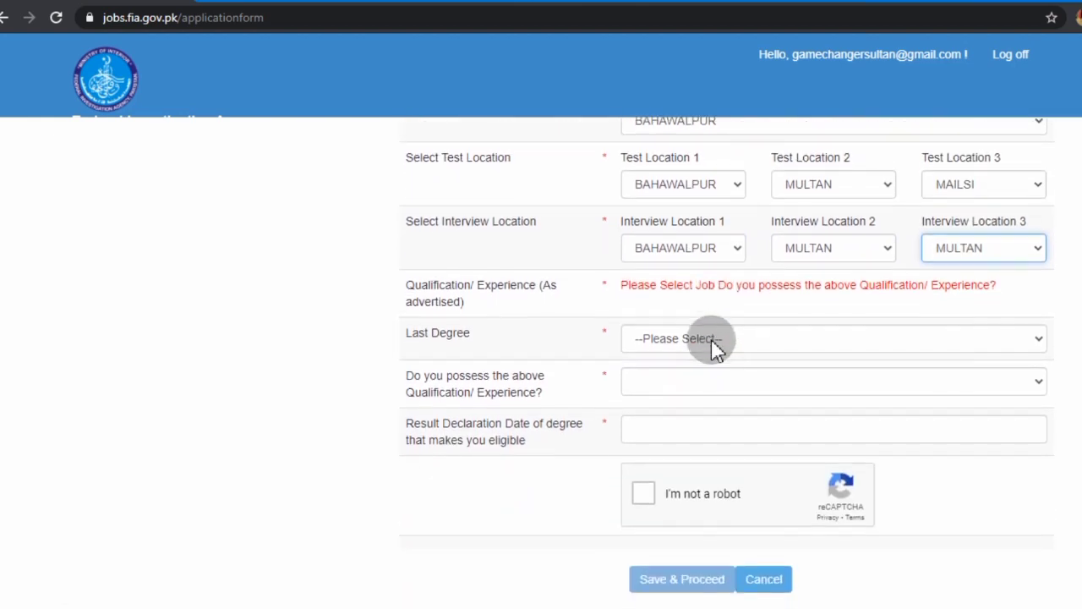
{"action": "left_click", "coordinate": [655, 321]}
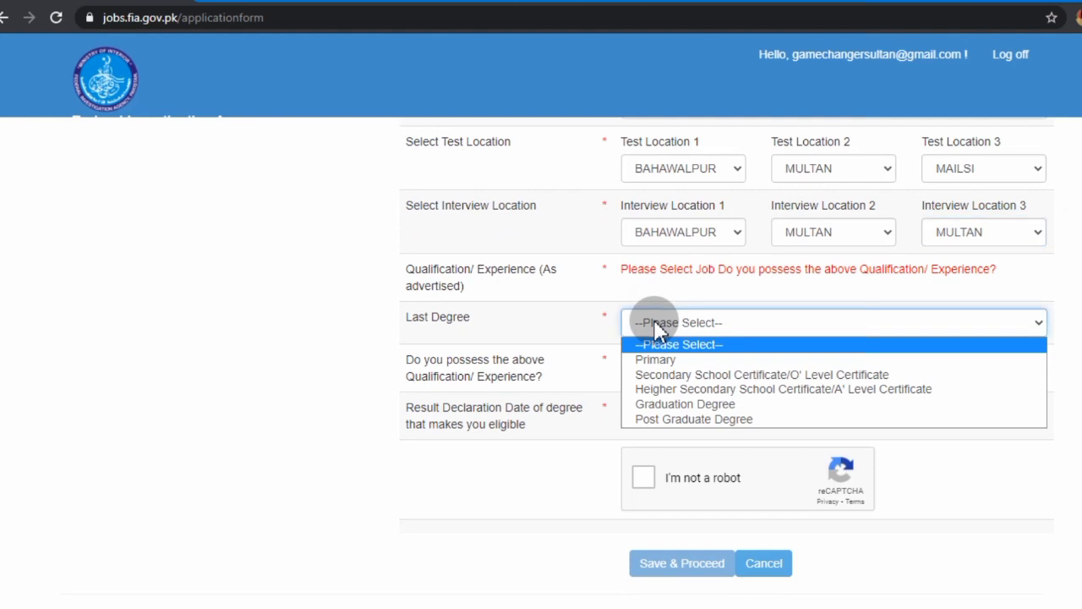
{"action": "left_click", "coordinate": [668, 390]}
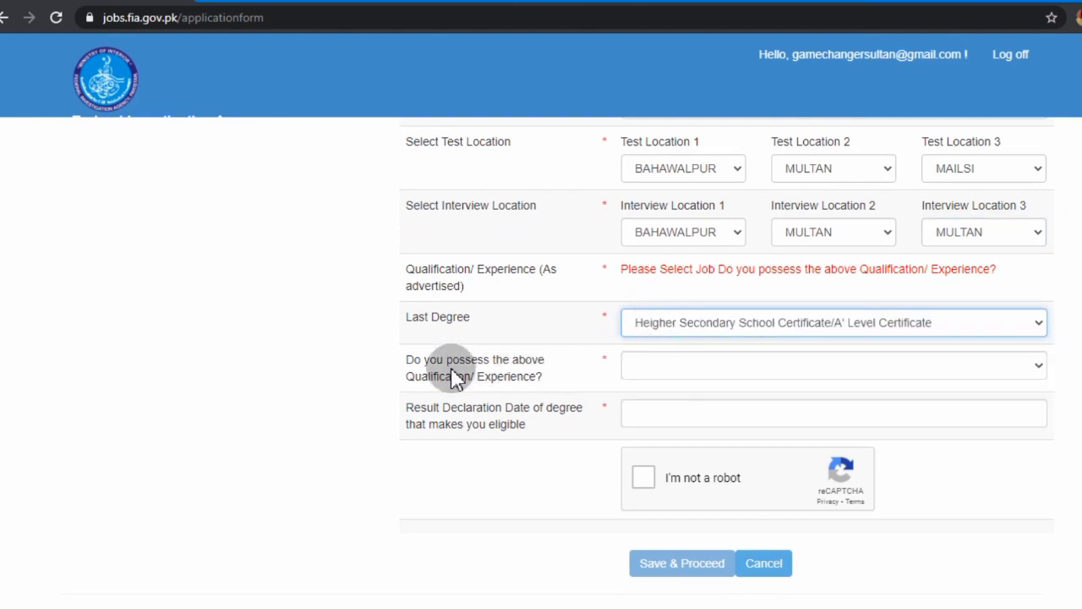
{"action": "left_click", "coordinate": [682, 369]}
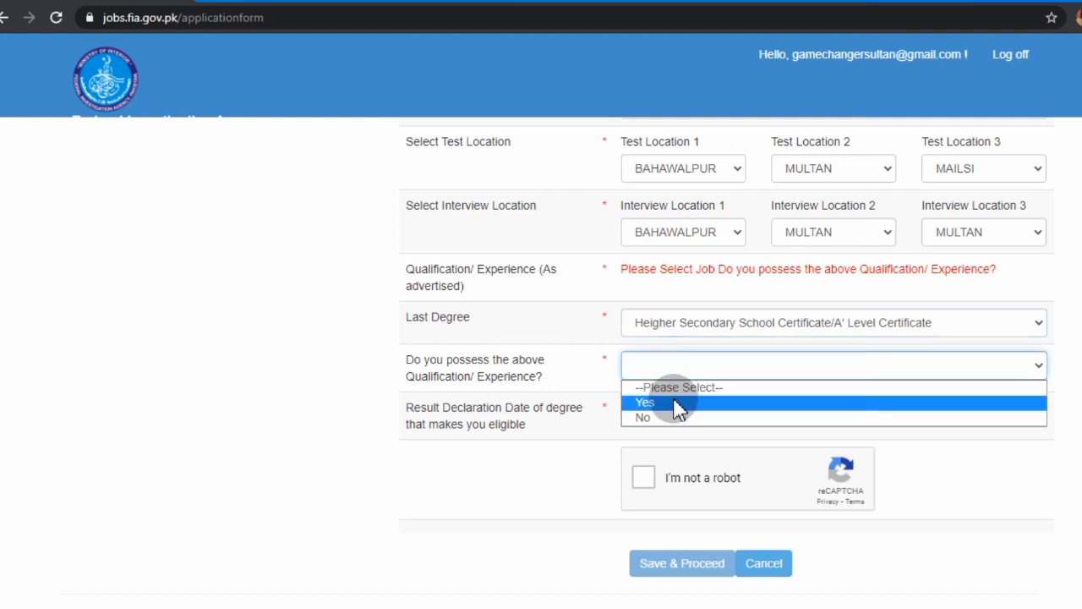
{"action": "left_click", "coordinate": [679, 405]}
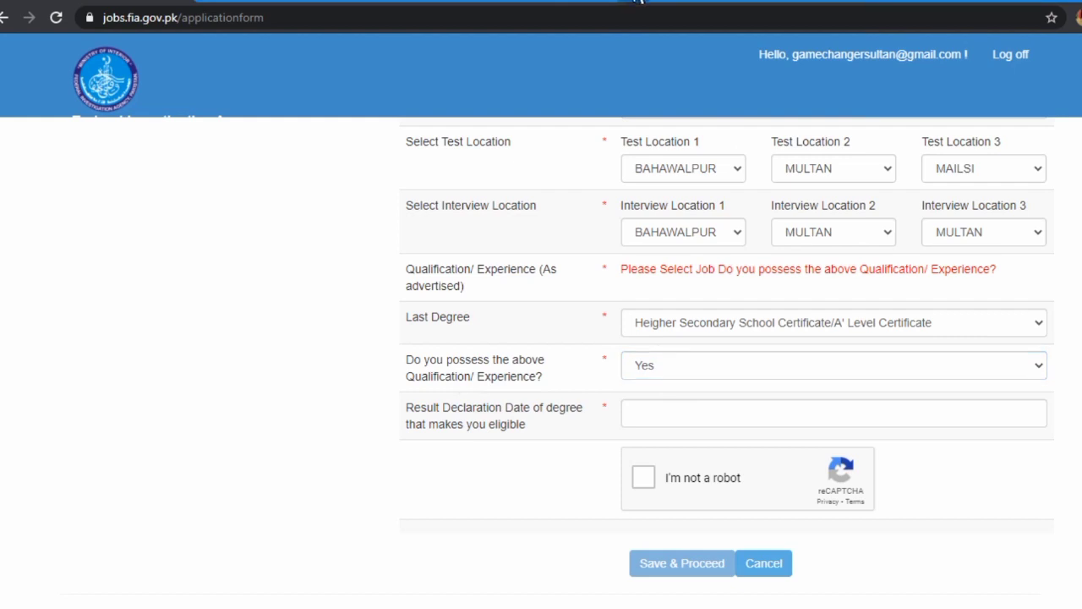
{"action": "left_click", "coordinate": [665, 405]}
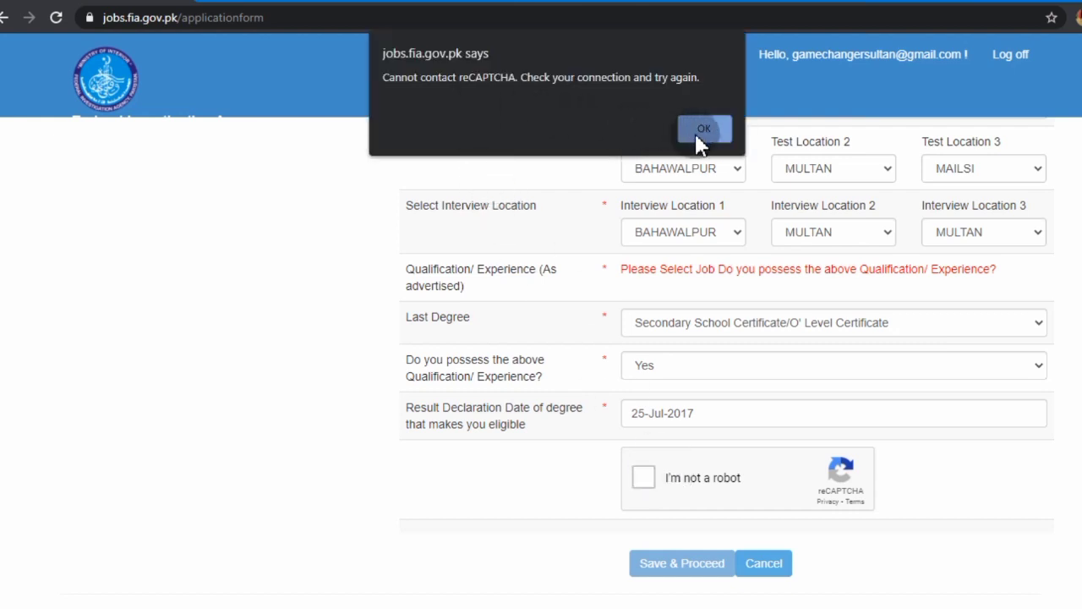
Pass the reCAPTCHA check and save the form, acknowledging the success message
{"action": "left_click", "coordinate": [702, 128]}
{"action": "left_click", "coordinate": [648, 479]}
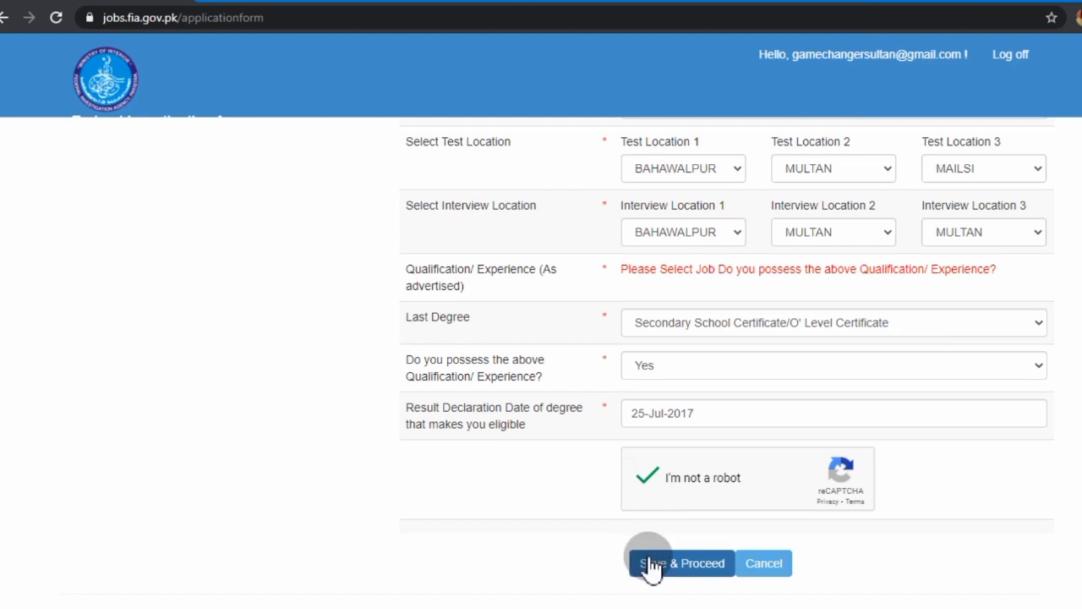
{"action": "left_click", "coordinate": [652, 568]}
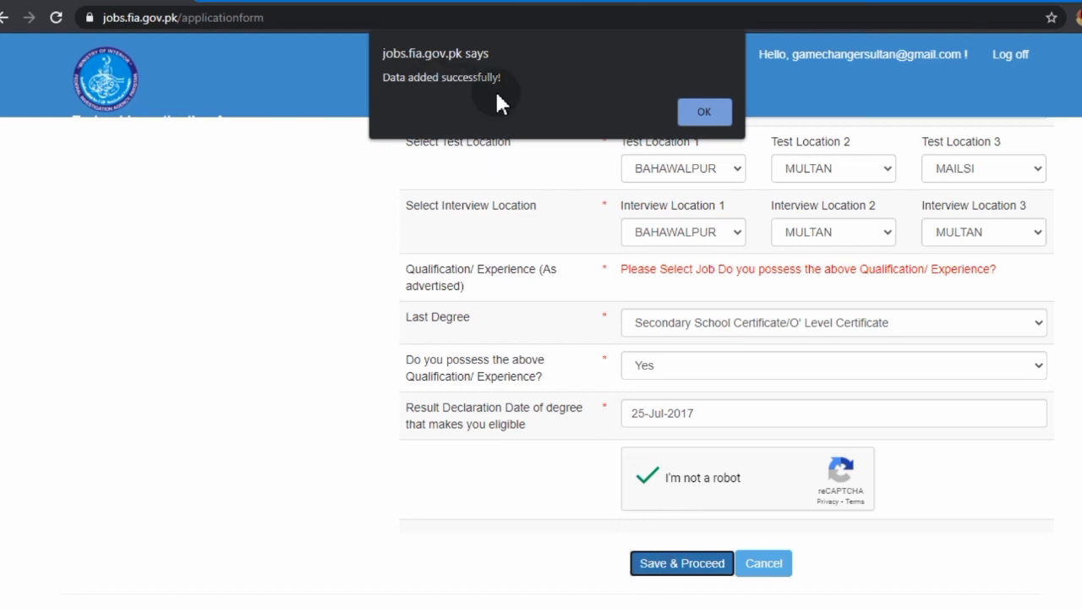
{"action": "left_click", "coordinate": [704, 111]}
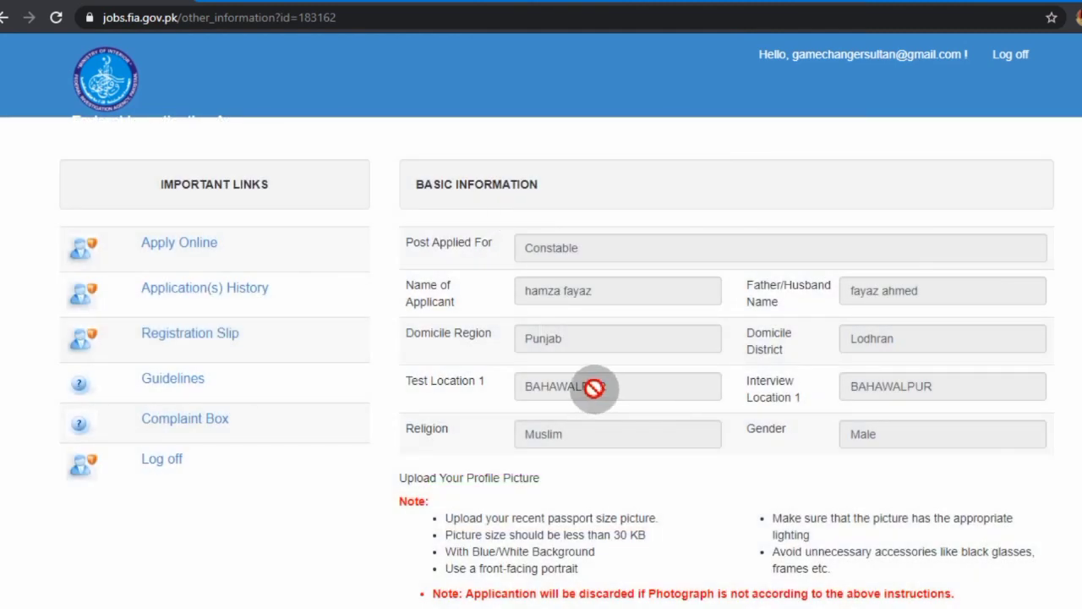
Scroll to Upload Your Profile Picture and bring up its file chooser
{"action": "scroll", "coordinate": [595, 387], "scroll_direction": "down", "scroll_amount": 1}
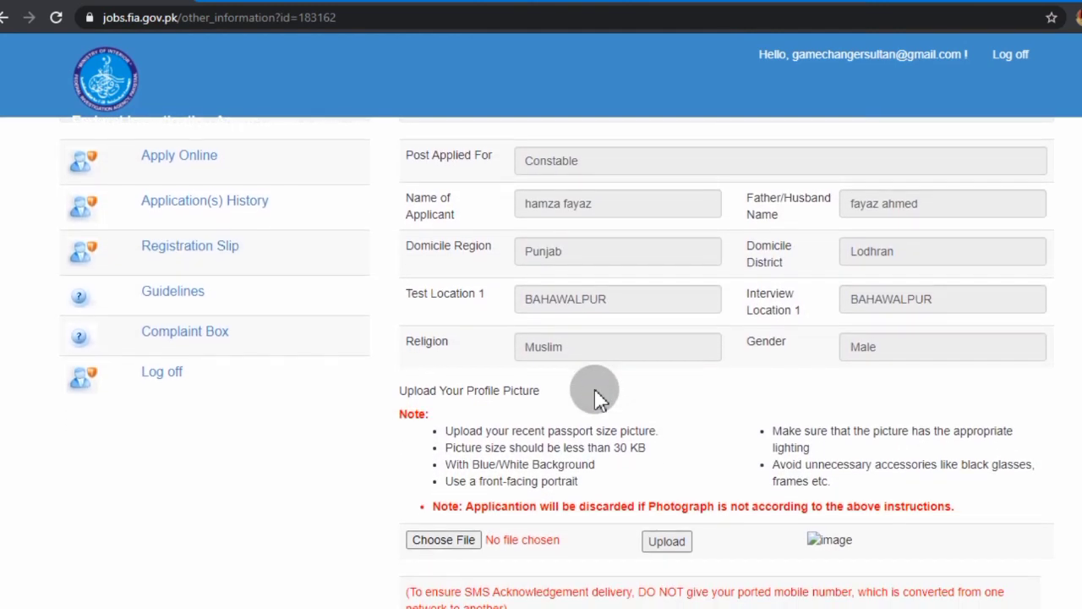
{"action": "scroll", "coordinate": [668, 541], "scroll_direction": "down", "scroll_amount": 1}
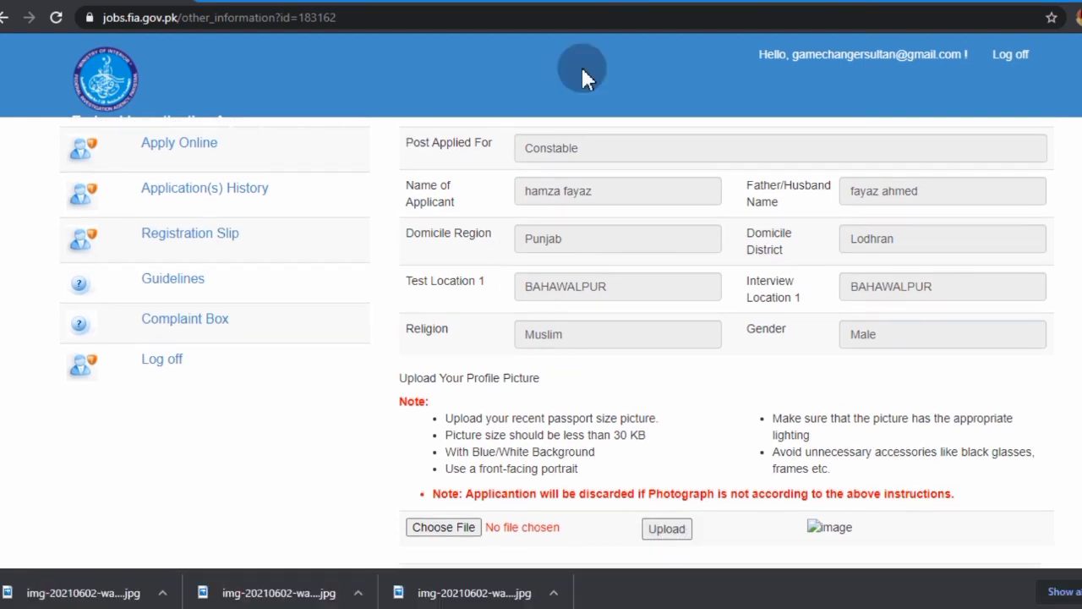
{"action": "left_click", "coordinate": [441, 528]}
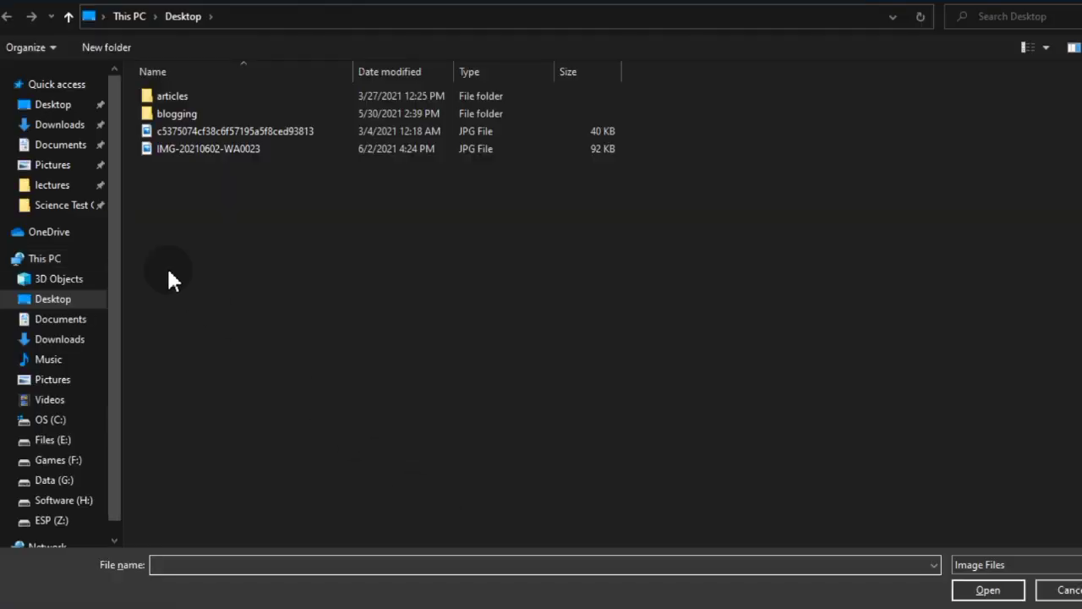
Select the portrait JPG from Downloads as the profile picture and close the downloads bar
{"action": "left_click", "coordinate": [80, 125]}
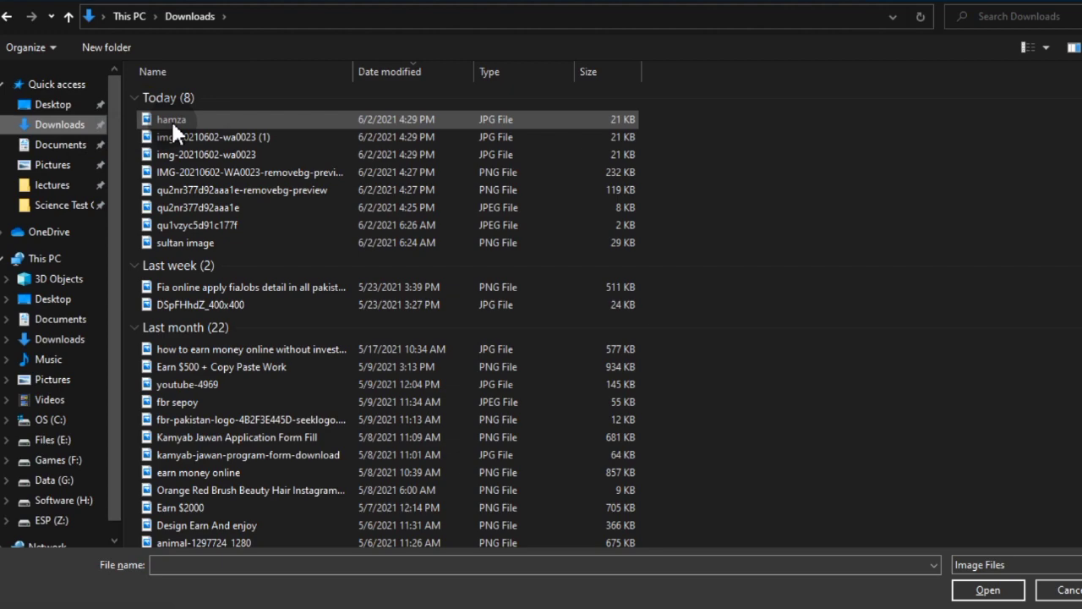
{"action": "double_click", "coordinate": [195, 119]}
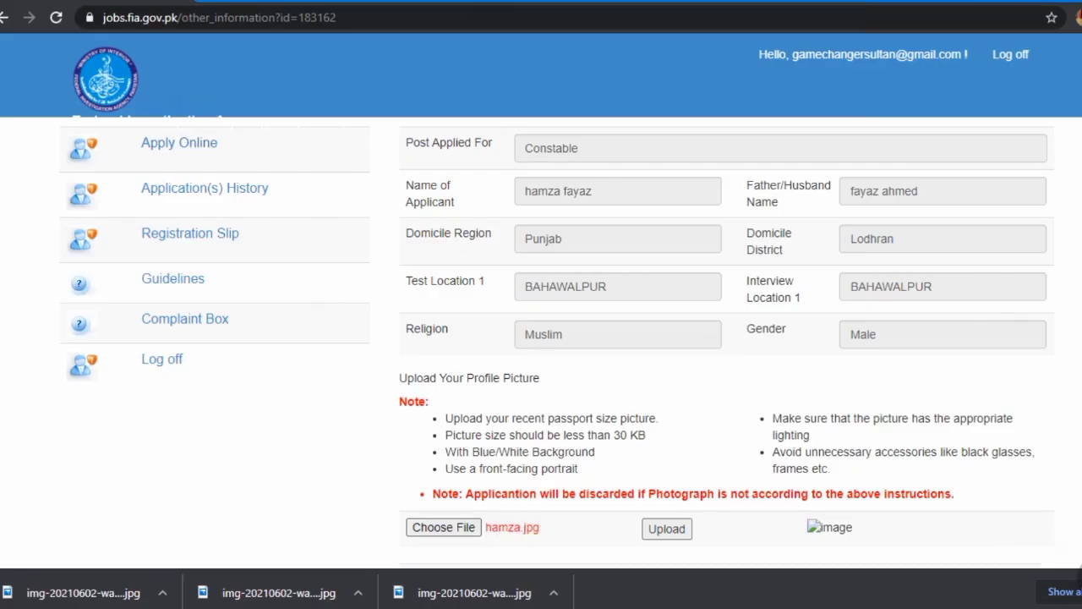
{"action": "left_click", "coordinate": [1081, 591]}
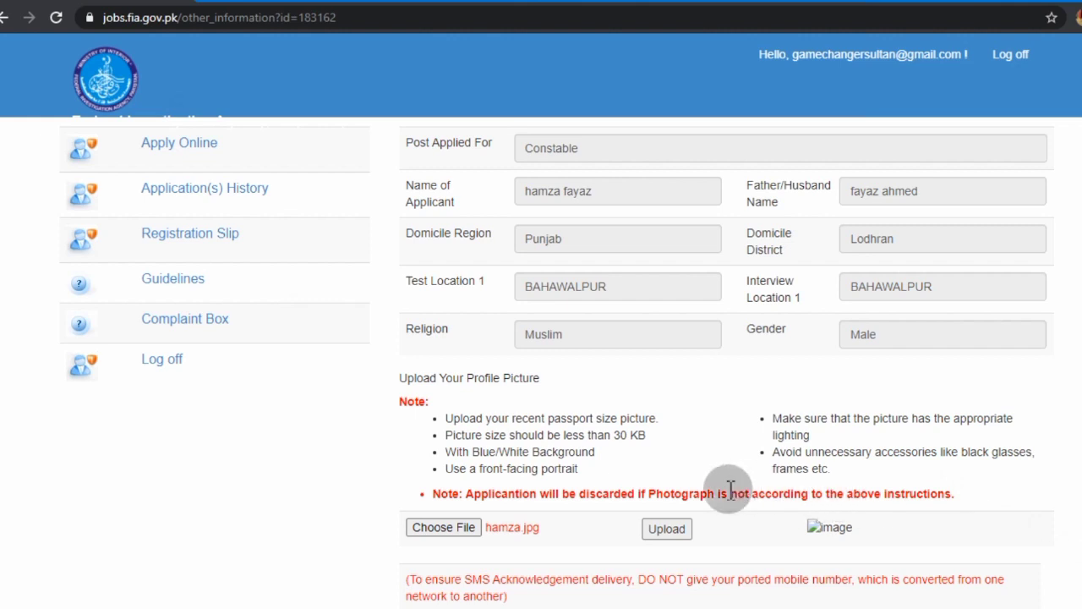
Upload the selected profile picture so its preview and 'Picture uploaded successfully' appear
{"action": "left_click", "coordinate": [666, 531]}
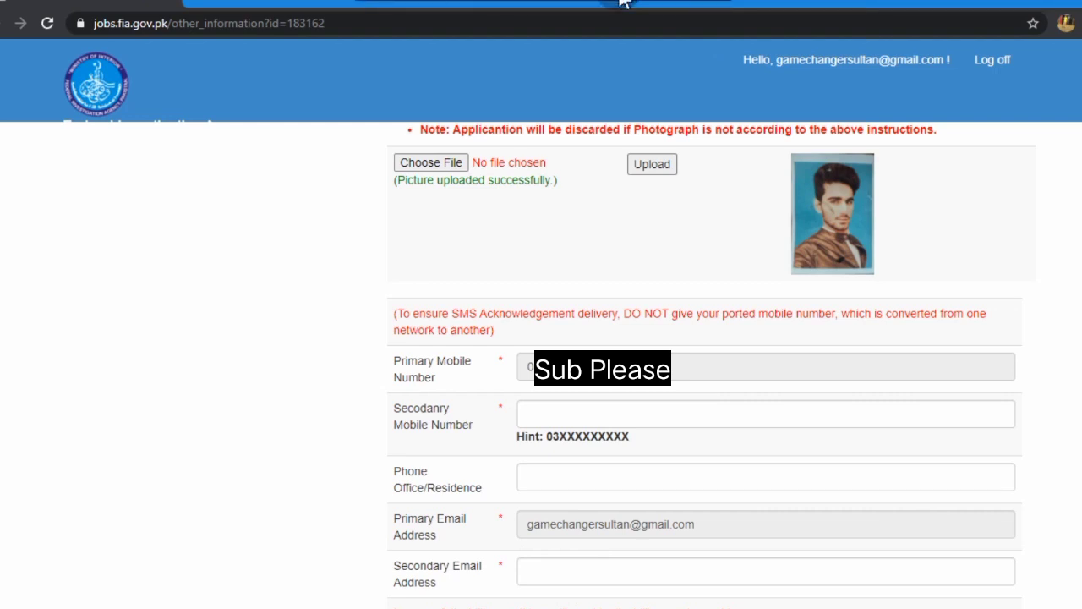
Enter the secondary mobile number and move down to the address fields
{"action": "scroll", "coordinate": [611, 11], "scroll_direction": "down", "scroll_amount": 3}
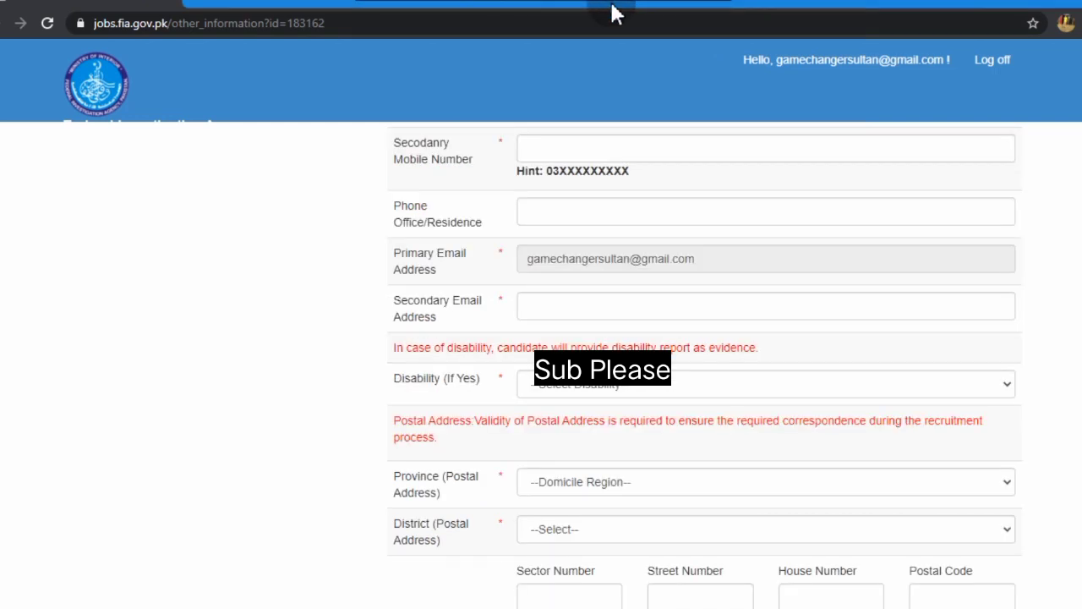
{"action": "left_click", "coordinate": [586, 144]}
{"action": "type", "text": "0"}
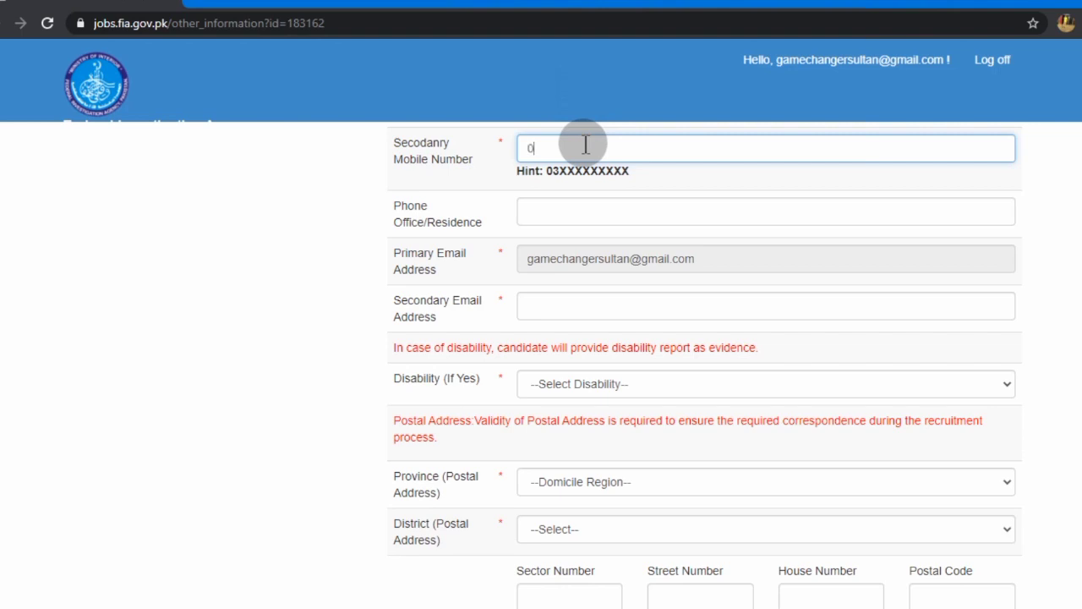
{"action": "type", "text": "3"}
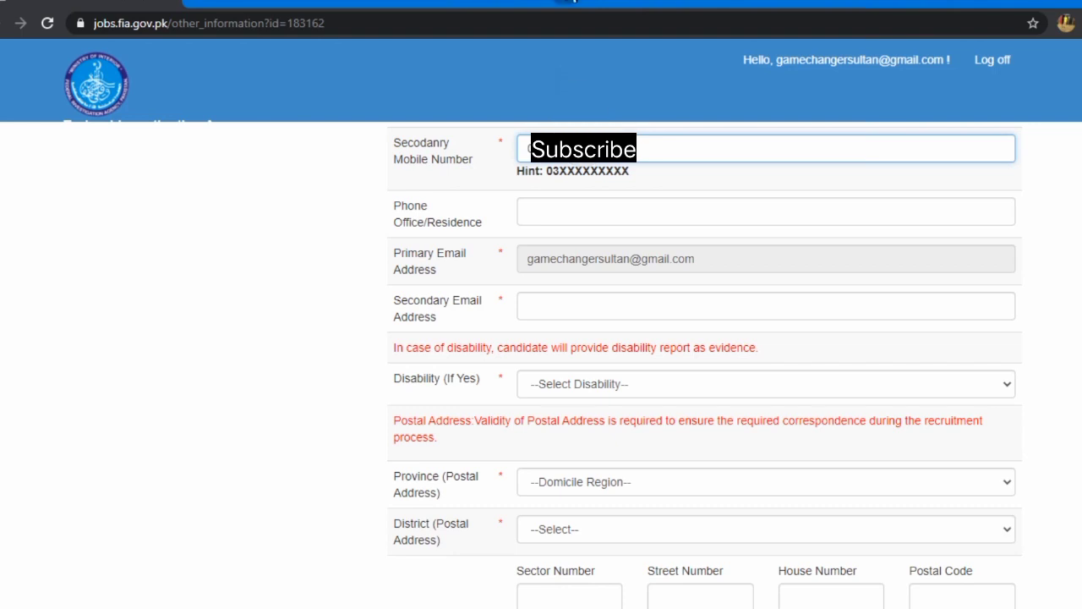
{"action": "left_click", "coordinate": [581, 2]}
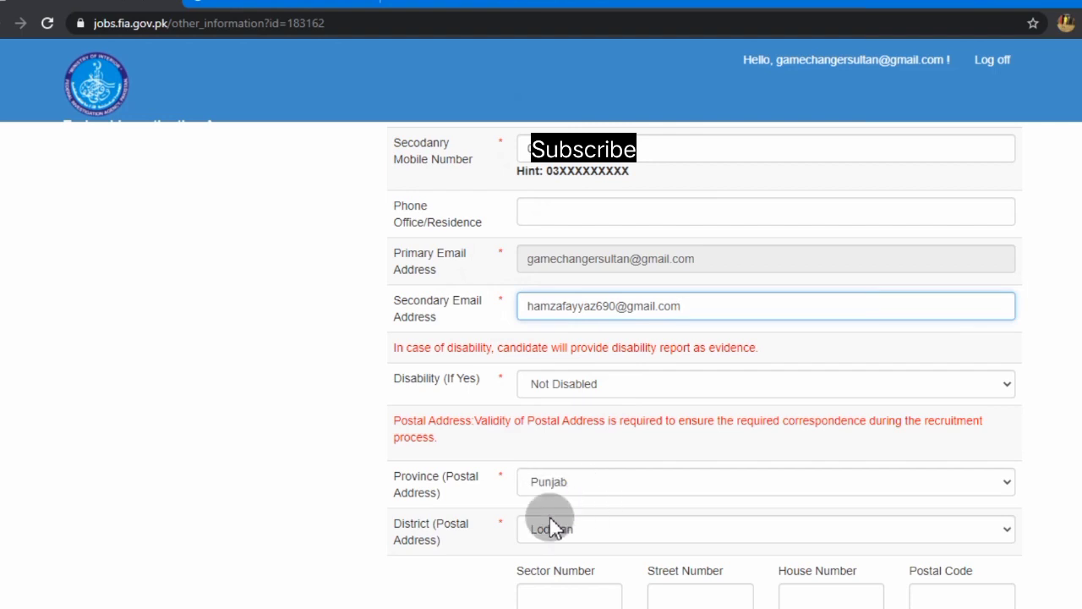
{"action": "scroll", "coordinate": [551, 524], "scroll_direction": "down", "scroll_amount": 1}
{"action": "scroll", "coordinate": [552, 524], "scroll_direction": "down", "scroll_amount": 3}
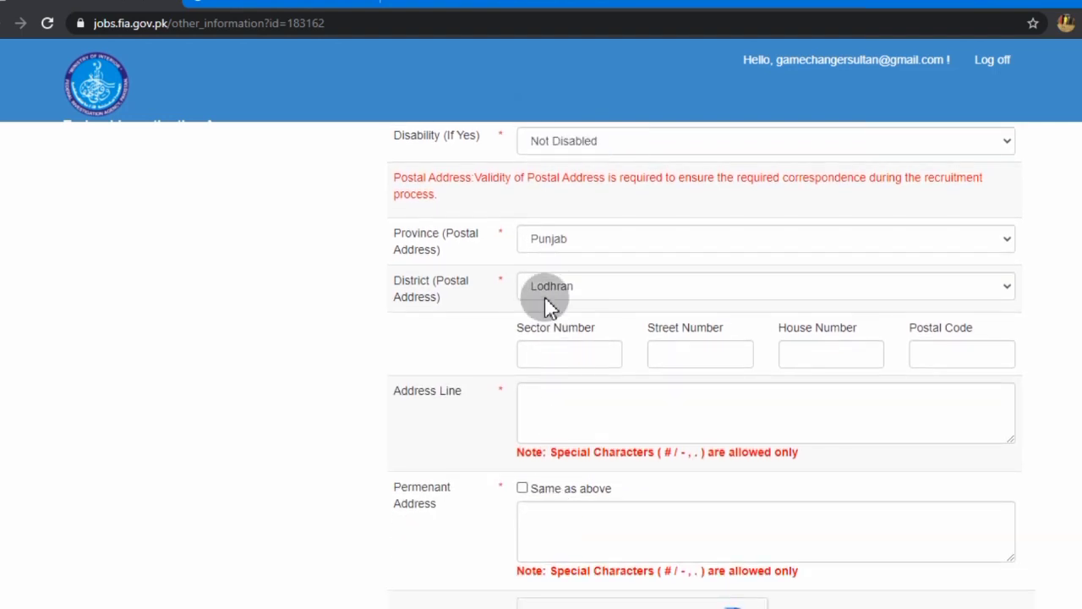
{"action": "scroll", "coordinate": [546, 306], "scroll_direction": "down", "scroll_amount": 1}
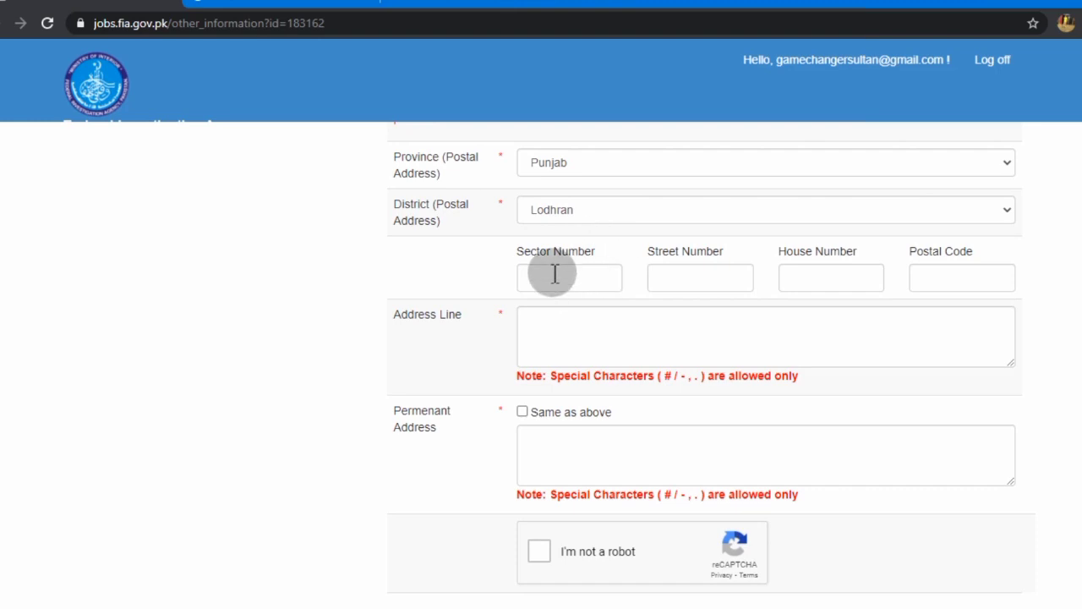
Fill street number 3, house number, postal code and address line; permanent address same as above
{"action": "left_click", "coordinate": [675, 282]}
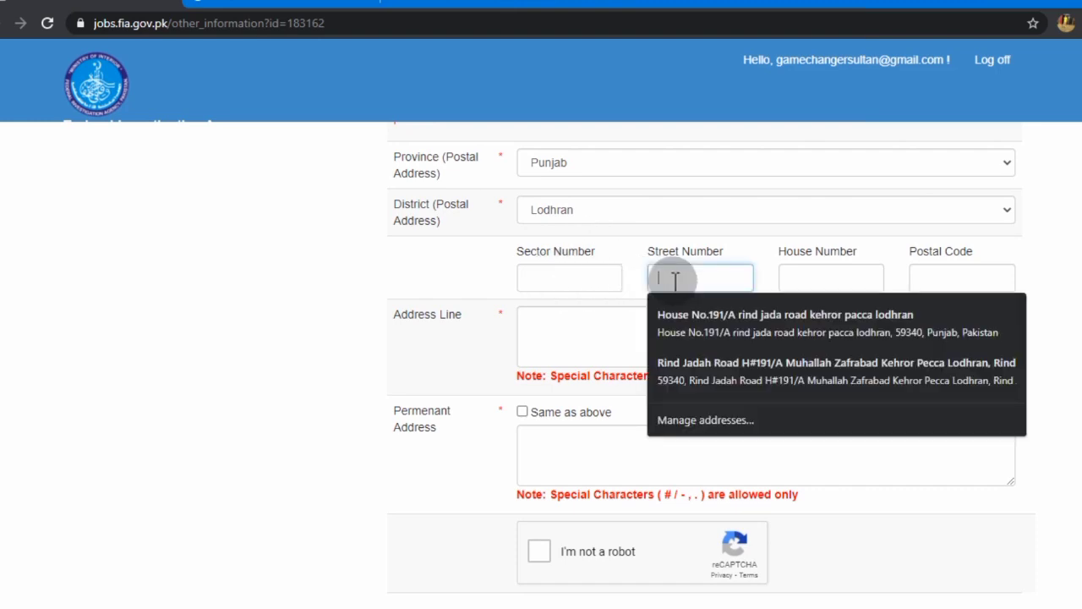
{"action": "type", "text": "3"}
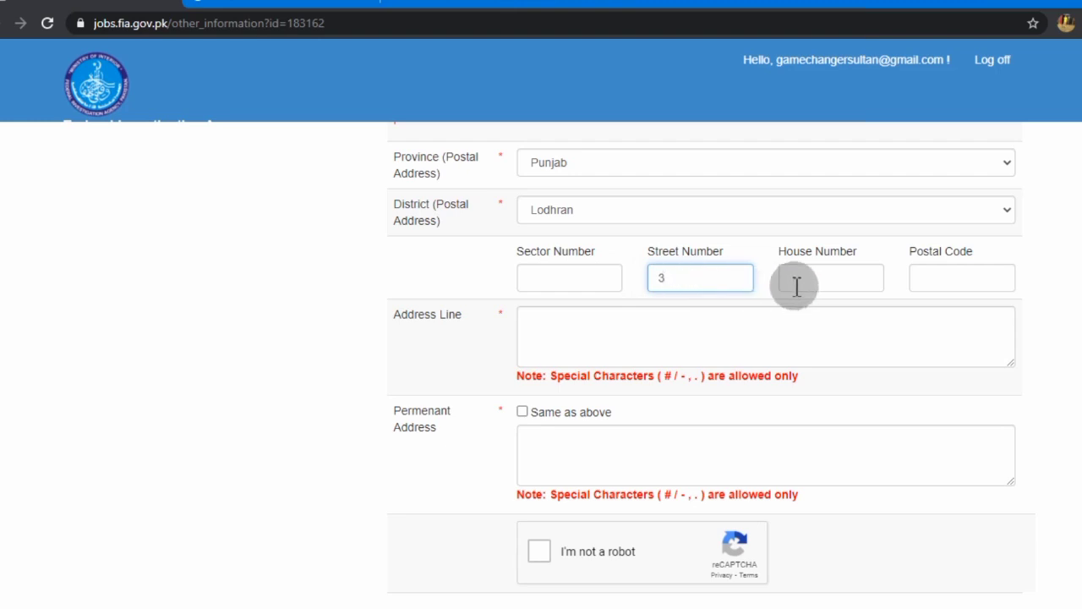
{"action": "left_click", "coordinate": [796, 287]}
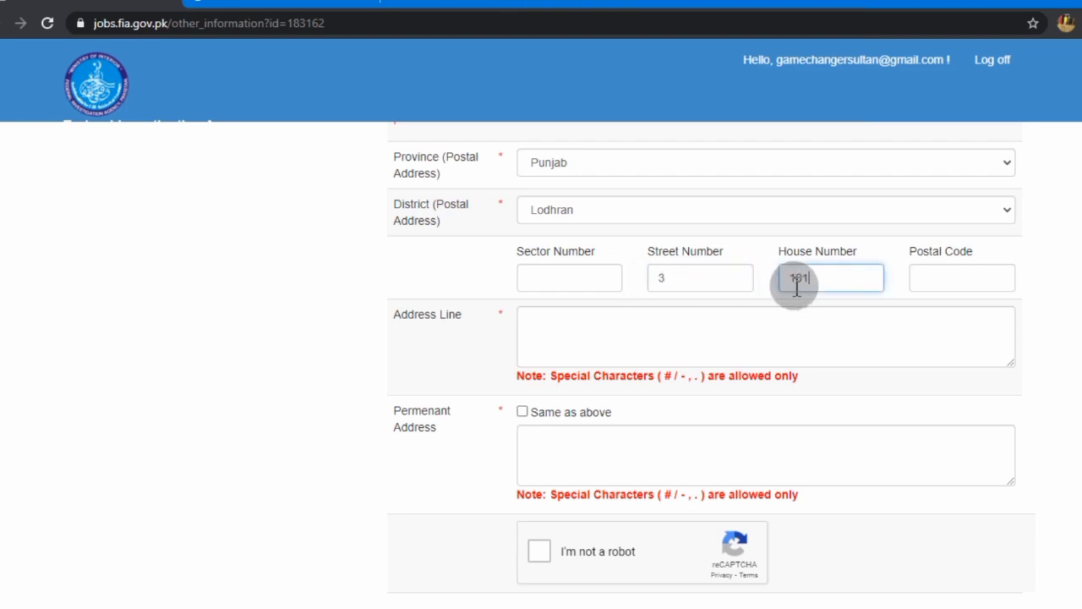
{"action": "left_click", "coordinate": [913, 283]}
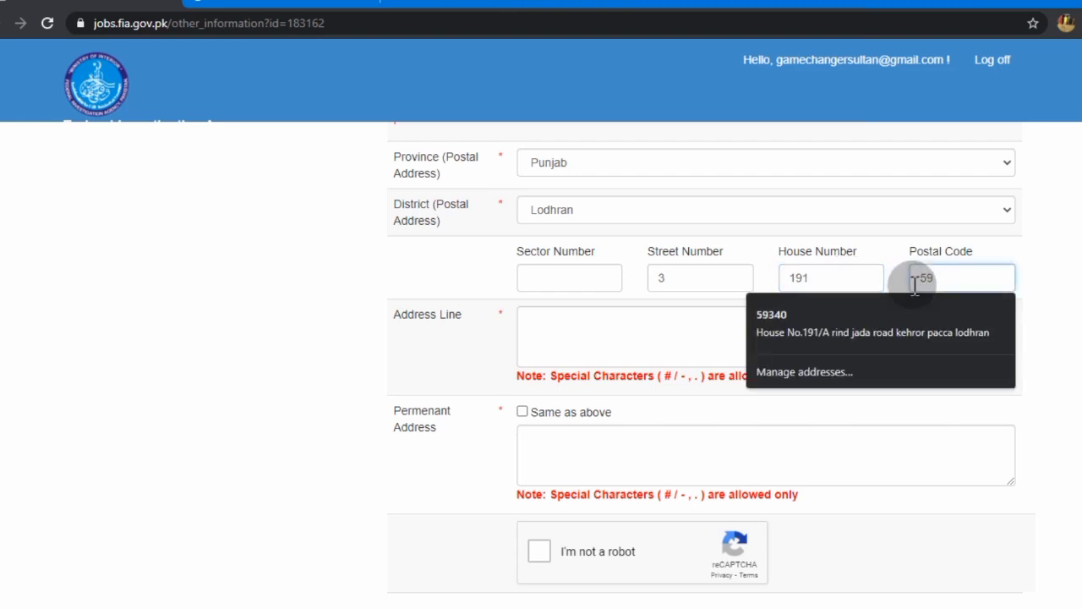
{"action": "left_click", "coordinate": [643, 328]}
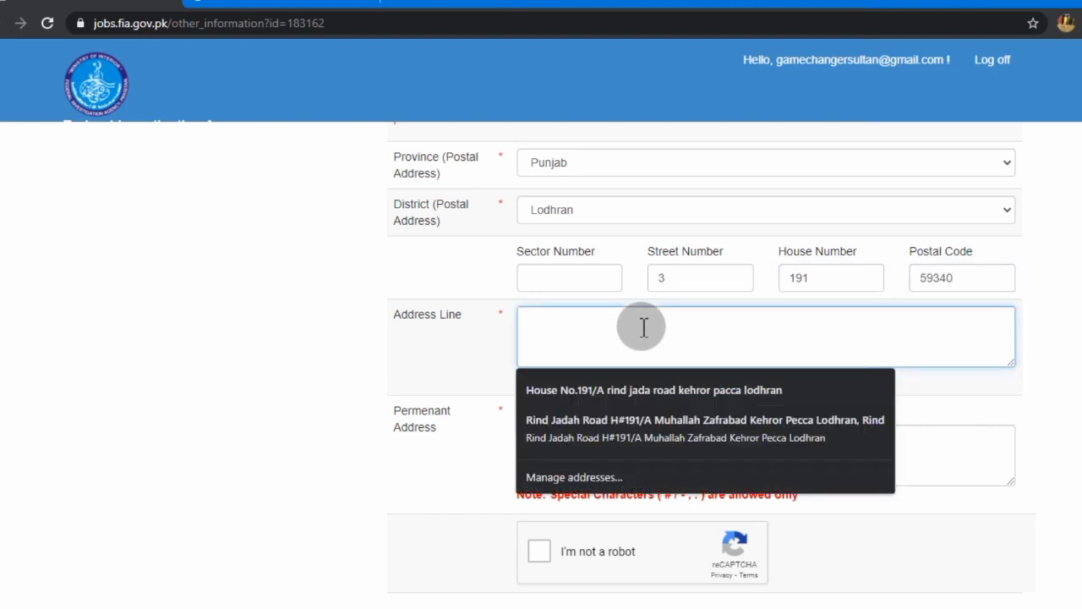
{"action": "left_click", "coordinate": [622, 389]}
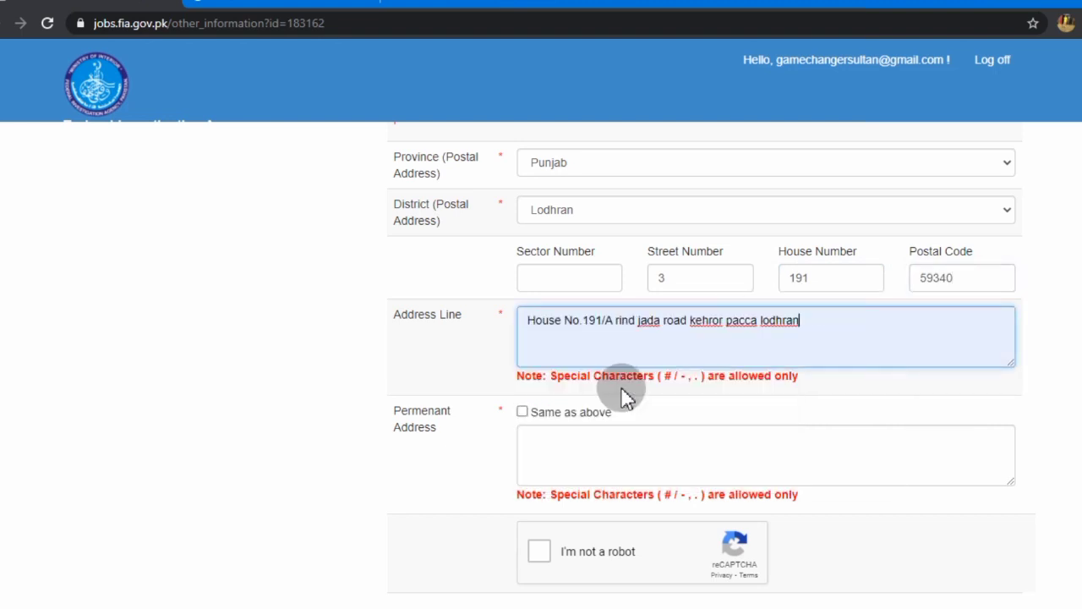
{"action": "left_click", "coordinate": [522, 412]}
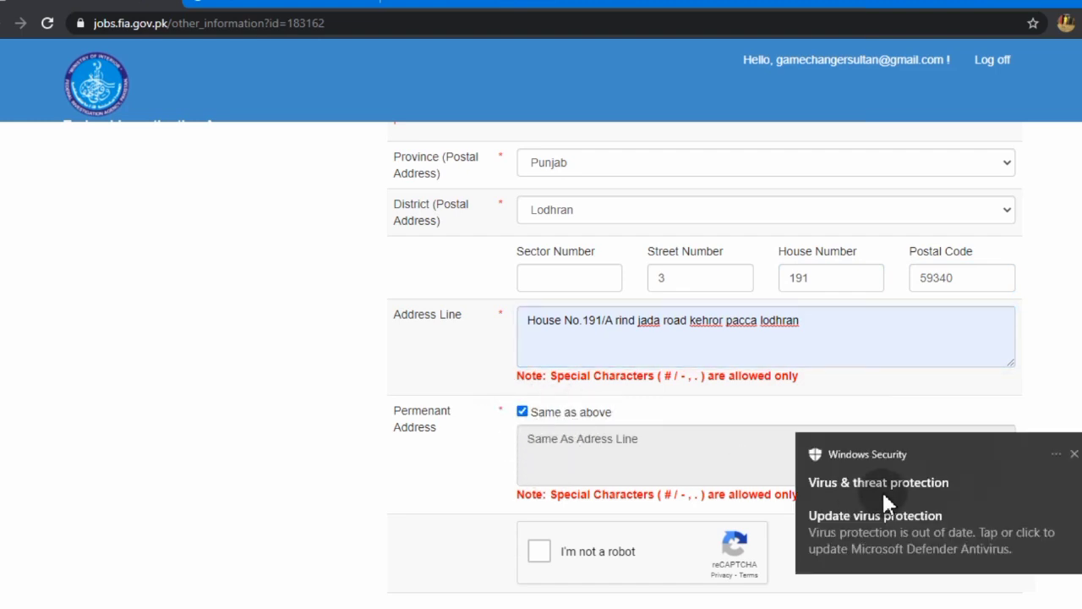
{"action": "left_click", "coordinate": [1074, 455]}
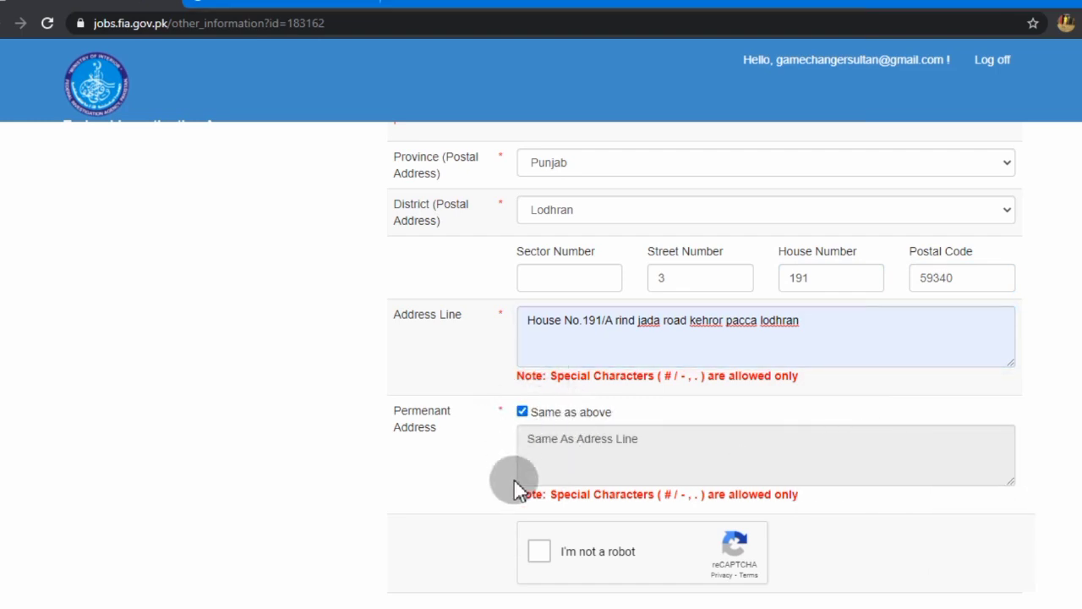
{"action": "scroll", "coordinate": [522, 507], "scroll_direction": "down", "scroll_amount": 1}
{"action": "scroll", "coordinate": [523, 508], "scroll_direction": "down", "scroll_amount": 1}
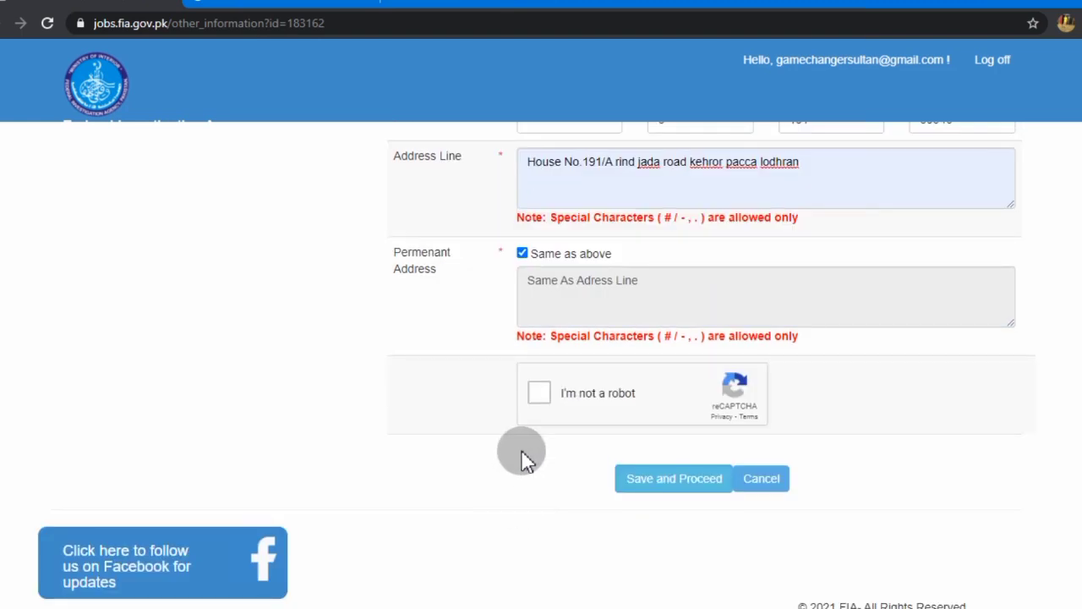
Pass the reCAPTCHA after a retry and save the Other Information, confirming 'Data added successfully!'
{"action": "left_click", "coordinate": [542, 393]}
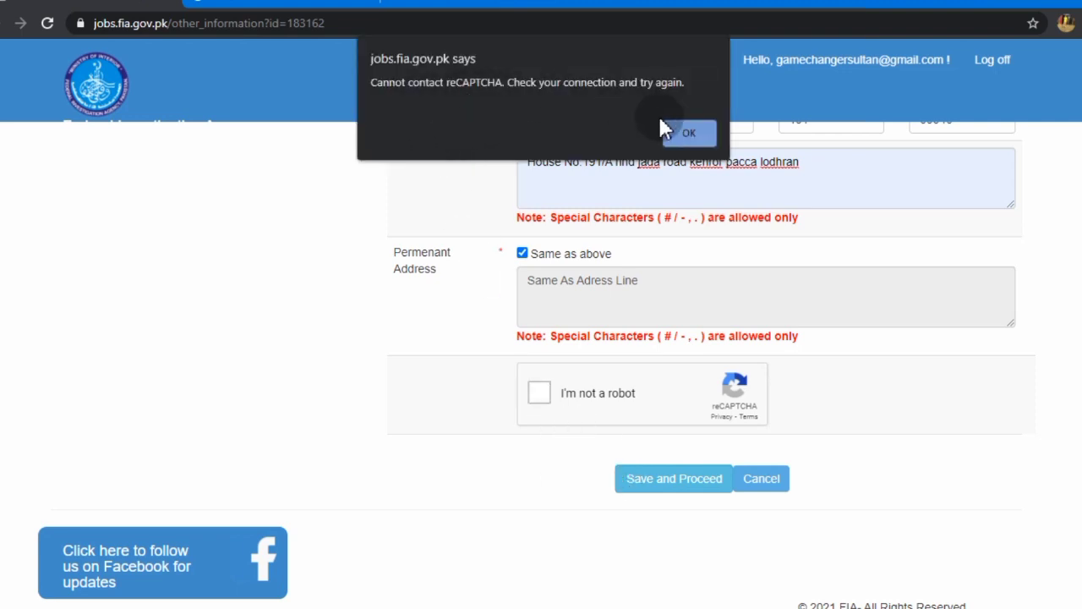
{"action": "left_click", "coordinate": [681, 133]}
{"action": "left_click", "coordinate": [448, 402]}
{"action": "left_click", "coordinate": [534, 406]}
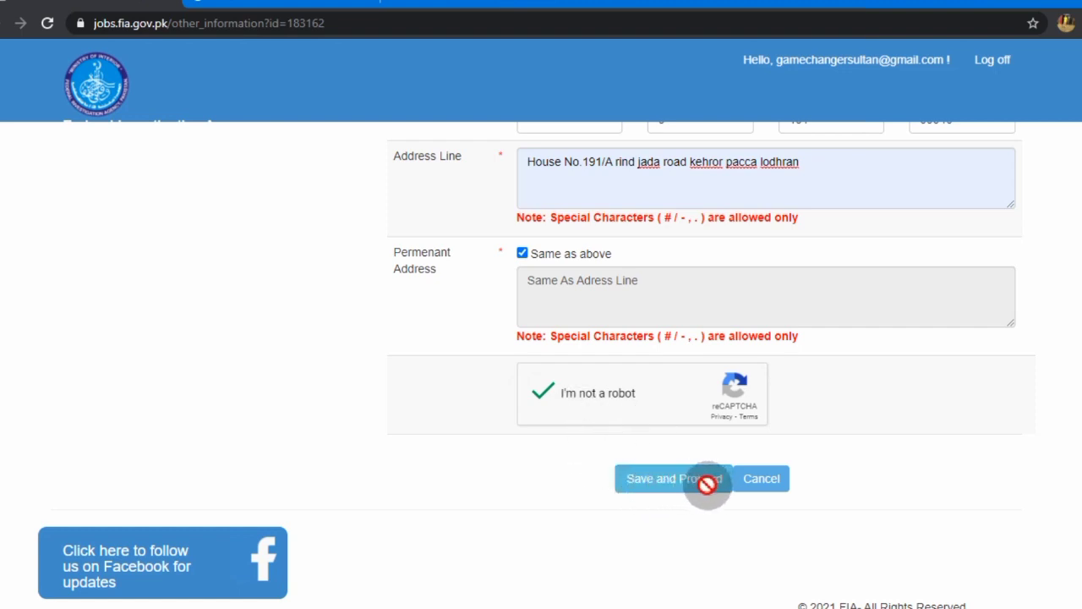
{"action": "scroll", "coordinate": [589, 398], "scroll_direction": "up", "scroll_amount": 4}
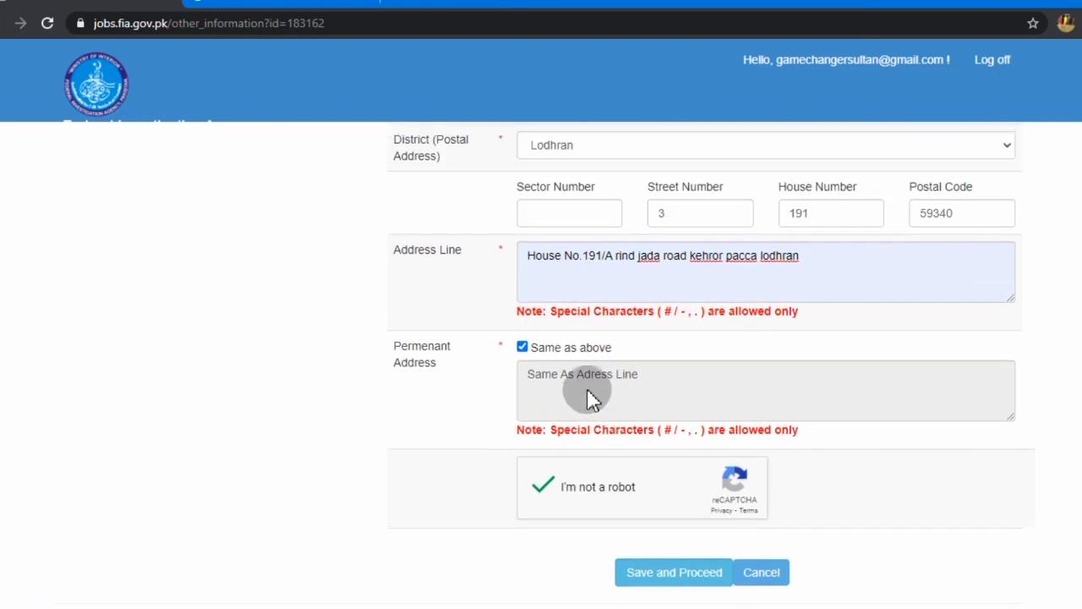
{"action": "scroll", "coordinate": [590, 398], "scroll_direction": "down", "scroll_amount": 4}
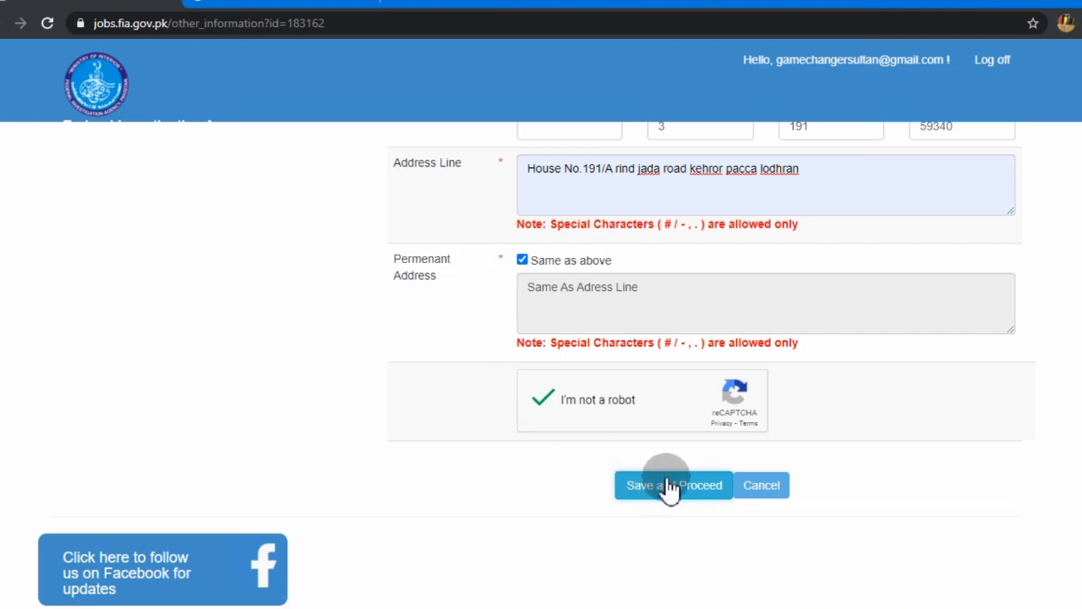
{"action": "left_click", "coordinate": [668, 487]}
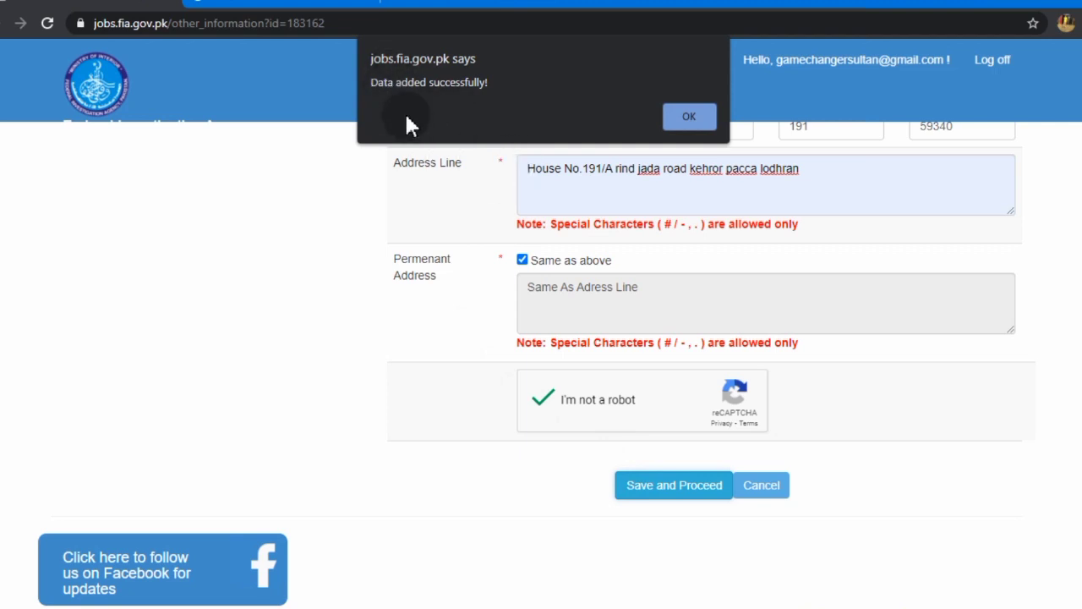
{"action": "left_click", "coordinate": [687, 118]}
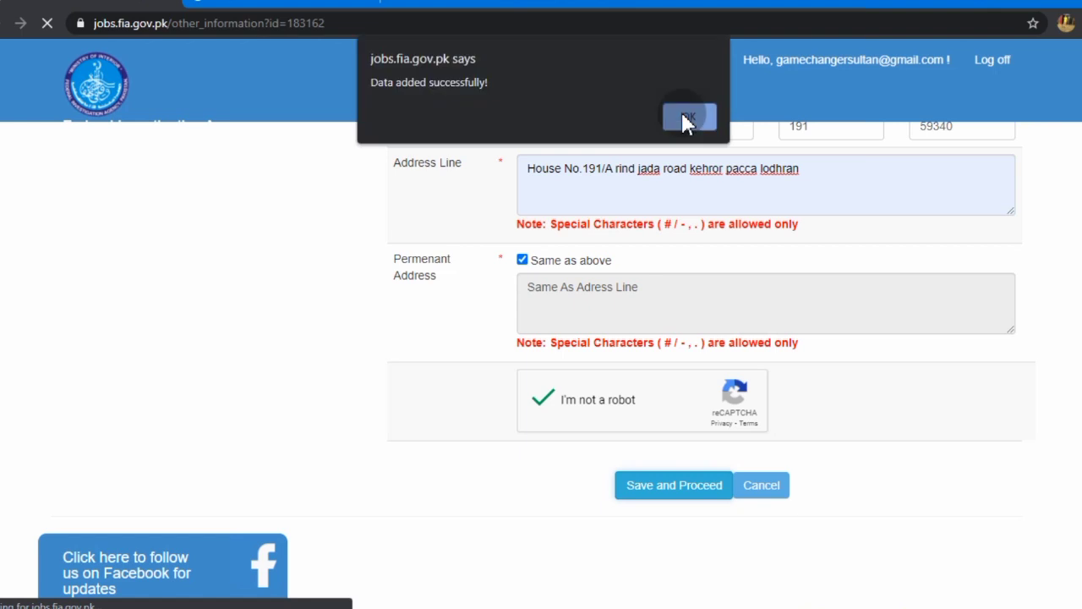
Dismiss the alert and scroll past Education Data down to the Declarations and reCAPTCHA
{"action": "left_click", "coordinate": [686, 118]}
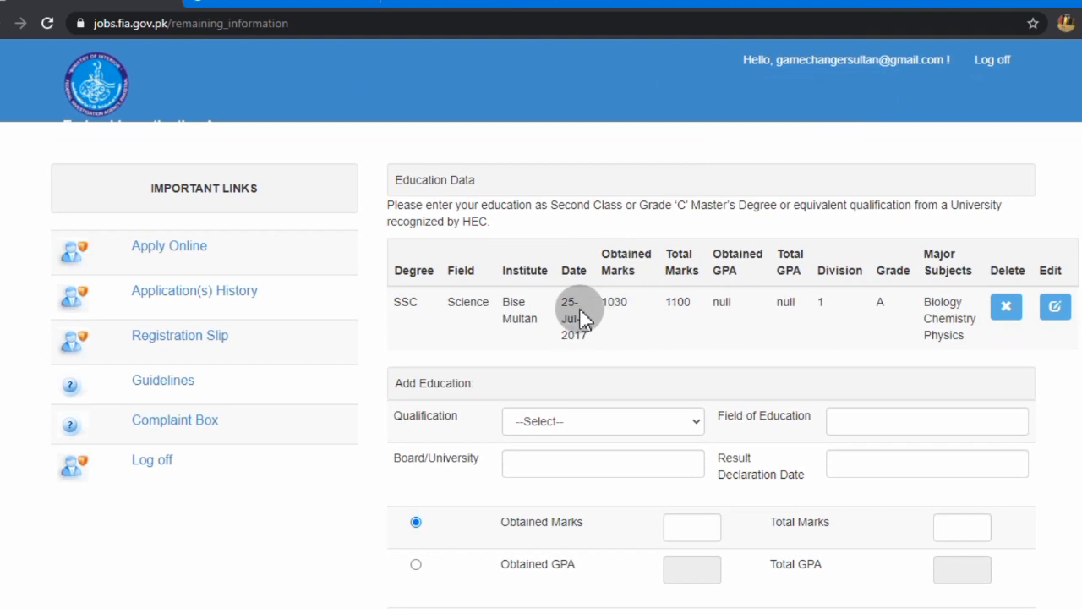
{"action": "scroll", "coordinate": [565, 317], "scroll_direction": "down", "scroll_amount": 1}
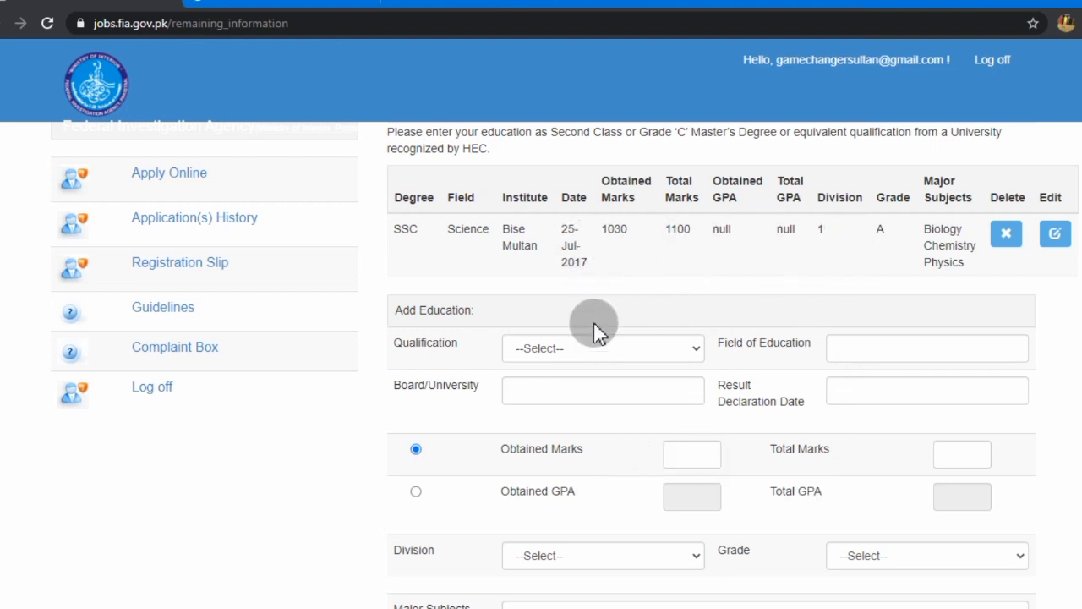
{"action": "scroll", "coordinate": [575, 347], "scroll_direction": "down", "scroll_amount": 1}
{"action": "scroll", "coordinate": [571, 336], "scroll_direction": "down", "scroll_amount": 2}
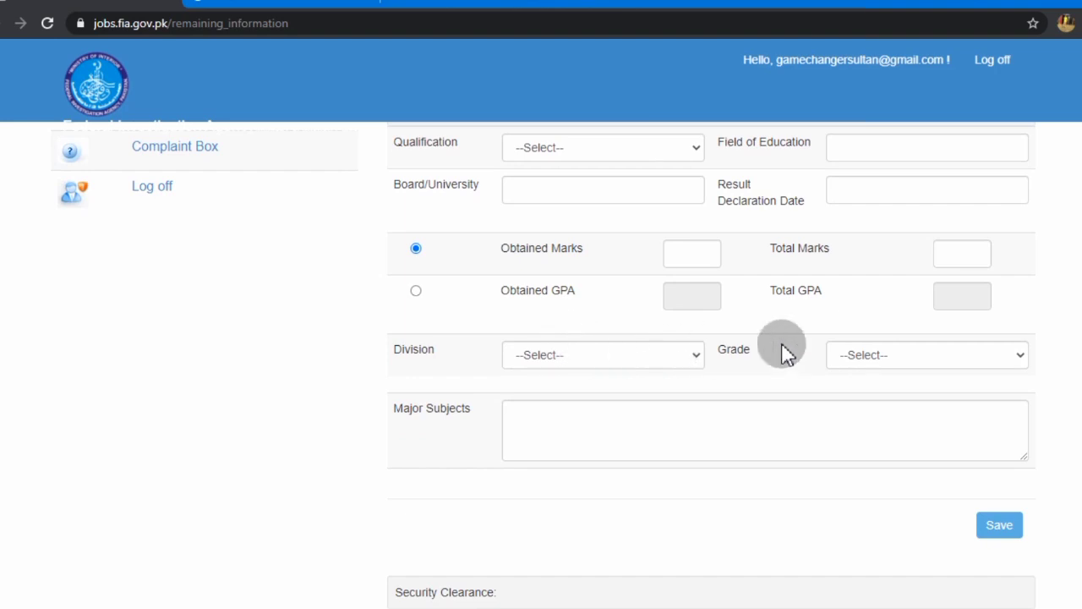
{"action": "scroll", "coordinate": [591, 413], "scroll_direction": "down", "scroll_amount": 2}
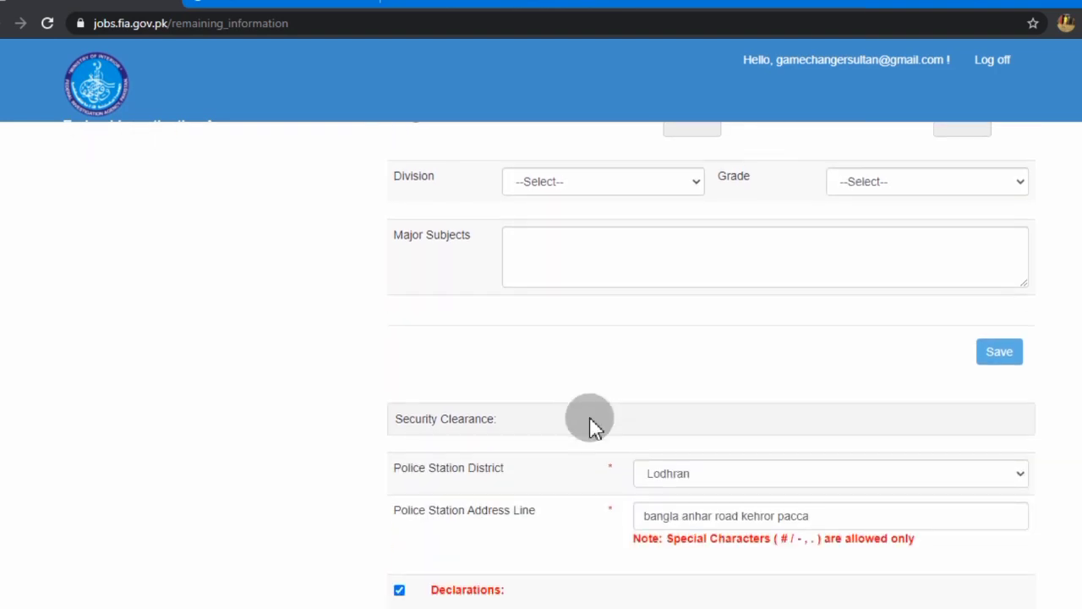
{"action": "scroll", "coordinate": [556, 512], "scroll_direction": "down", "scroll_amount": 2}
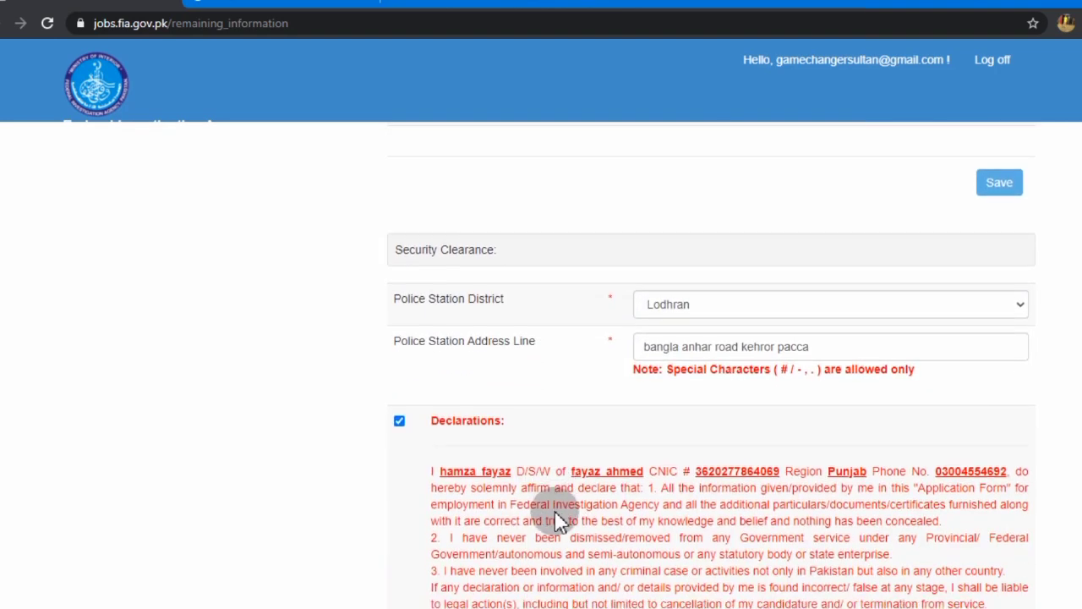
{"action": "scroll", "coordinate": [465, 459], "scroll_direction": "down", "scroll_amount": 3}
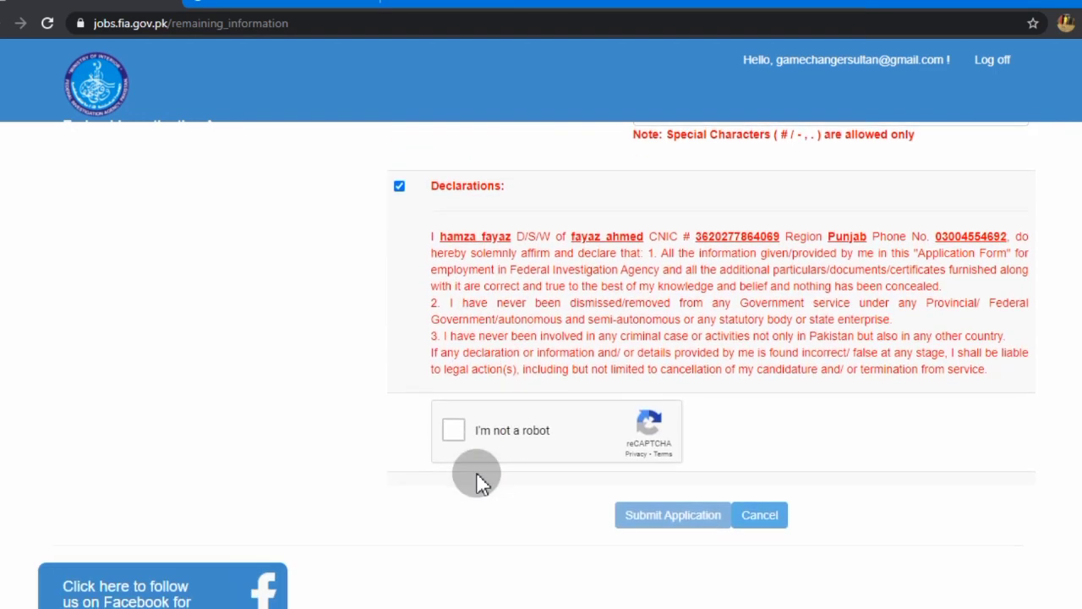
Pass the reCAPTCHA by selecting all crosswalk tiles and verifying
{"action": "left_click", "coordinate": [452, 436]}
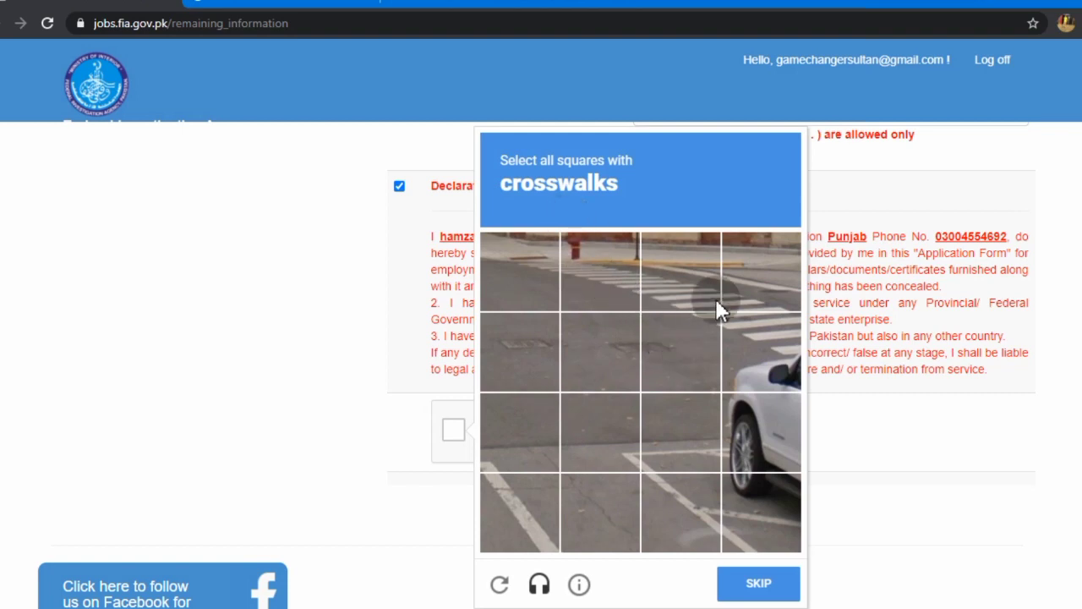
{"action": "left_click", "coordinate": [761, 336]}
{"action": "left_click", "coordinate": [758, 299]}
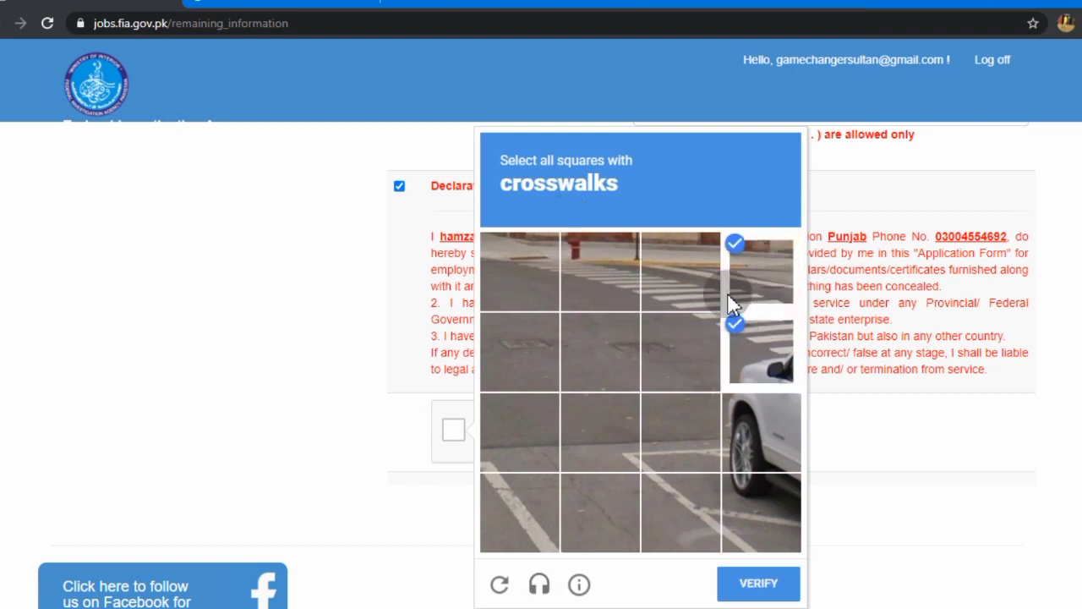
{"action": "left_click", "coordinate": [691, 292]}
{"action": "left_click", "coordinate": [618, 283]}
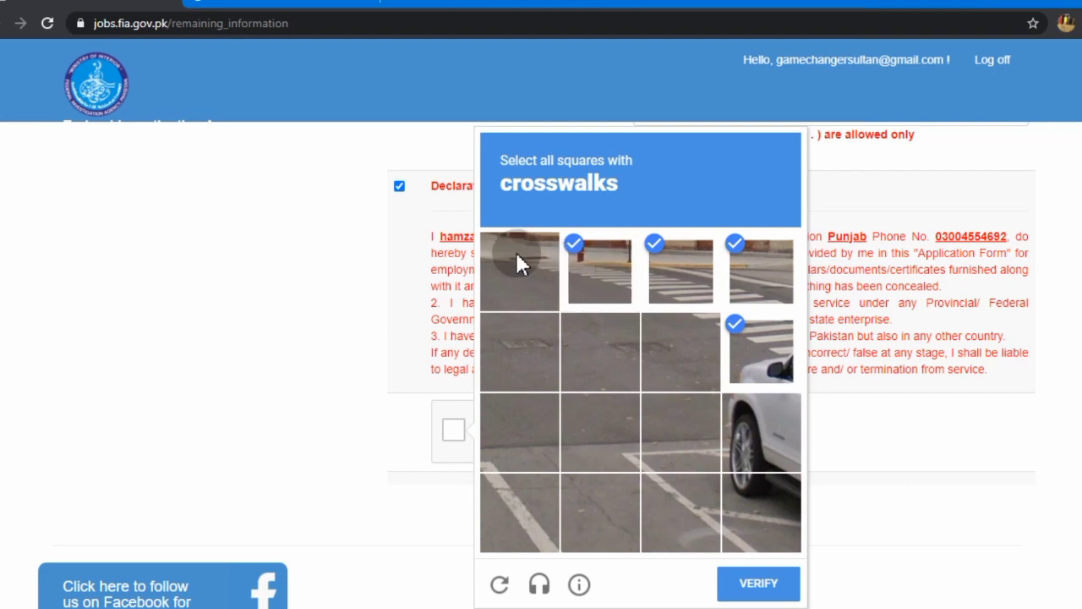
{"action": "left_click", "coordinate": [518, 264]}
{"action": "left_click", "coordinate": [761, 592]}
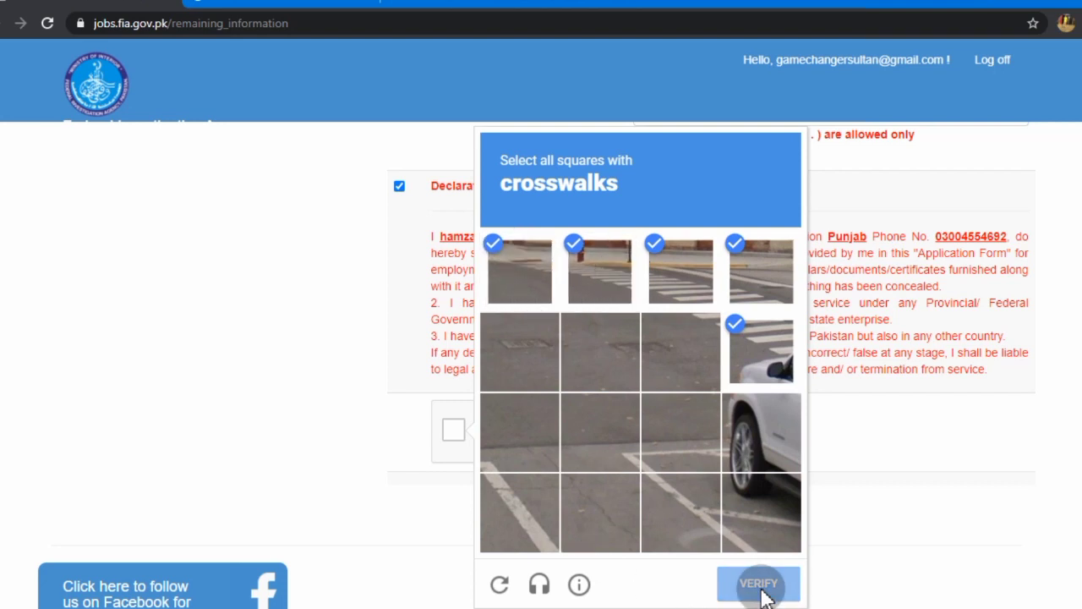
Submit the Constable application and acknowledge the submitted message
{"action": "scroll", "coordinate": [657, 510], "scroll_direction": "down", "scroll_amount": 1}
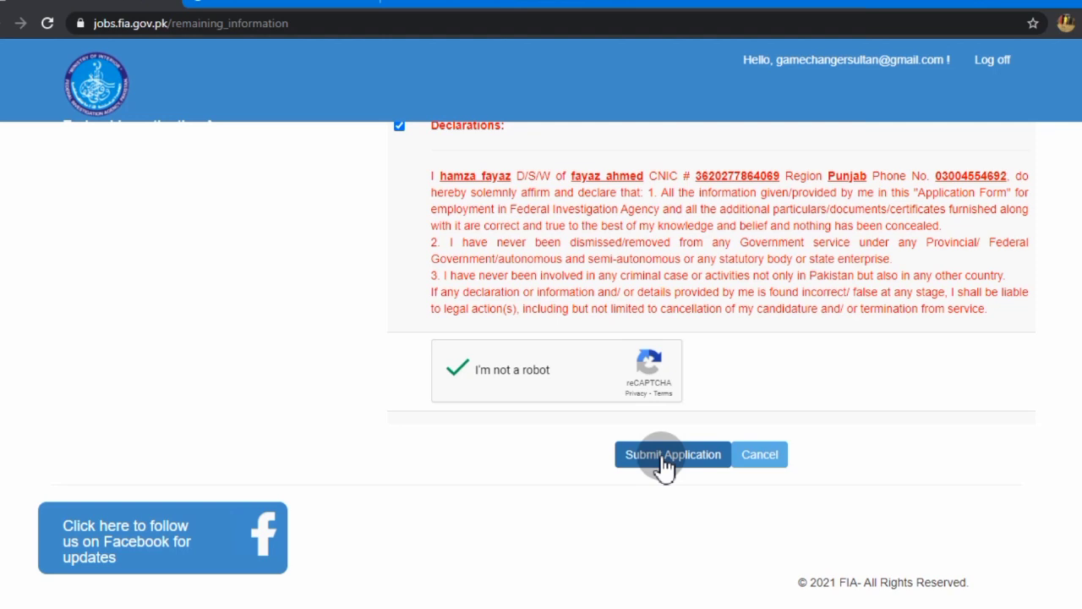
{"action": "left_click", "coordinate": [660, 466]}
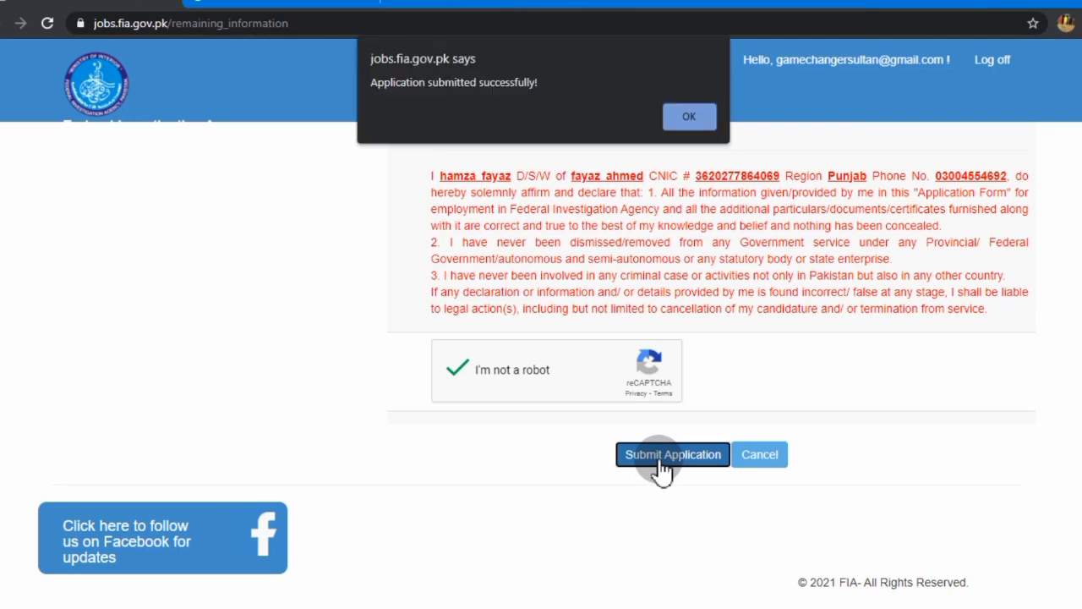
{"action": "left_click", "coordinate": [668, 119]}
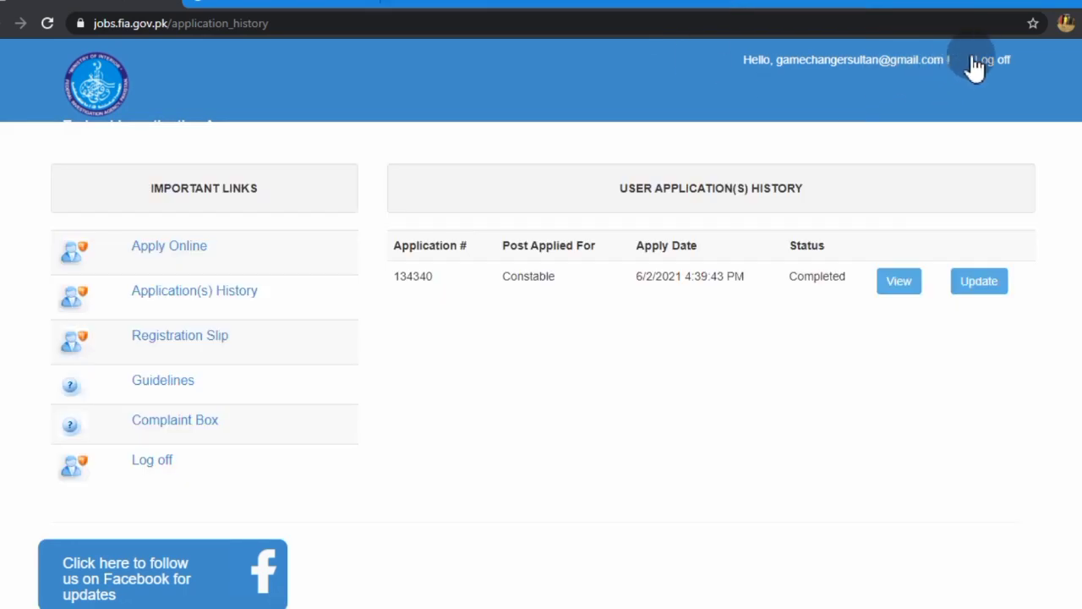
Log off, then pass the tractor reCAPTCHA, tick Remember me and log back in
{"action": "left_click", "coordinate": [983, 65]}
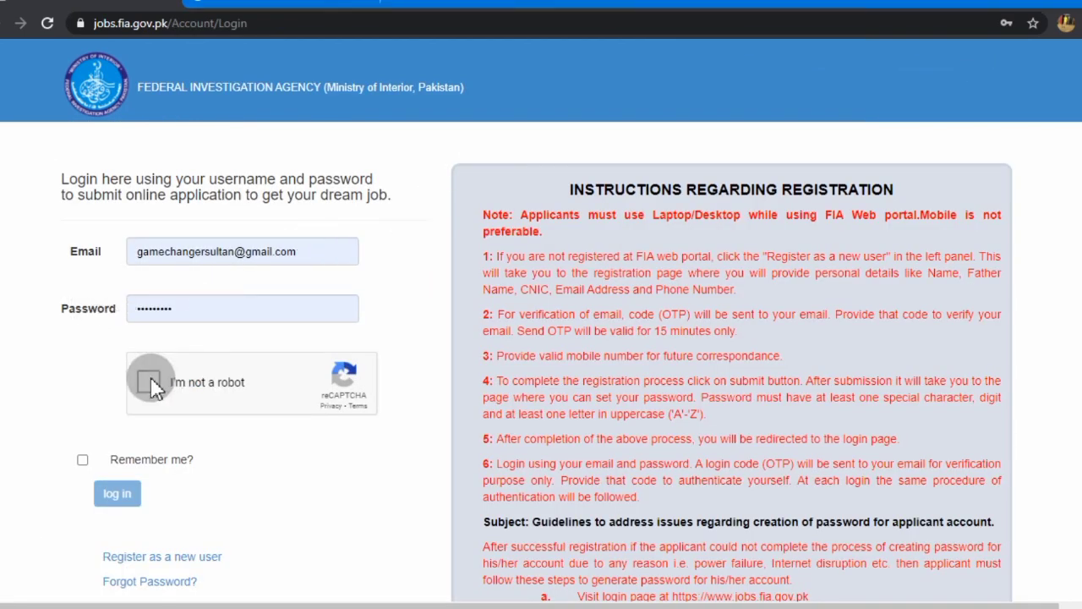
{"action": "left_click", "coordinate": [151, 385]}
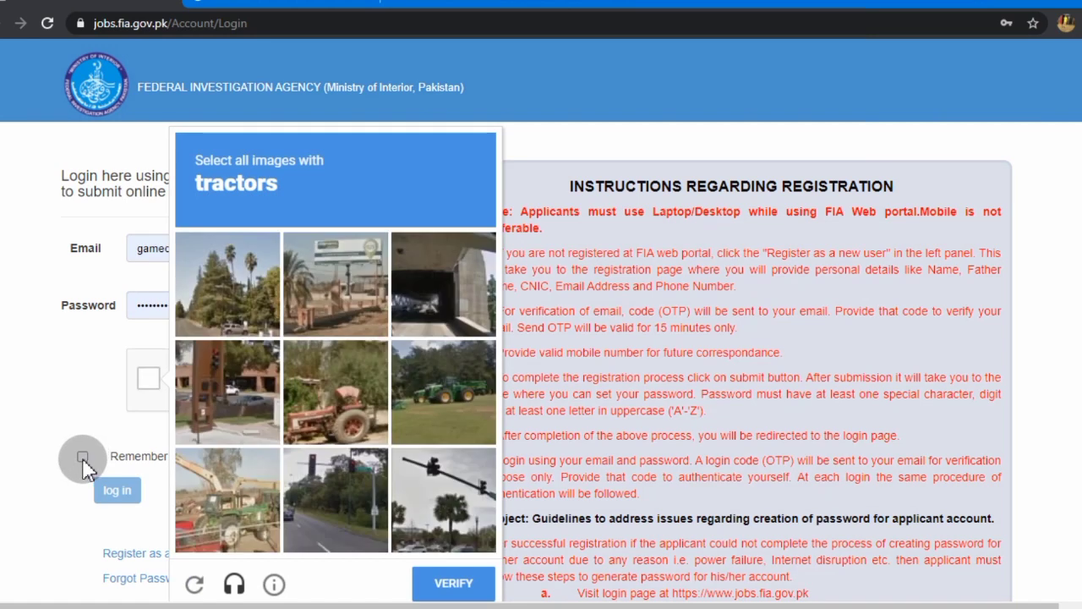
{"action": "left_click", "coordinate": [329, 398]}
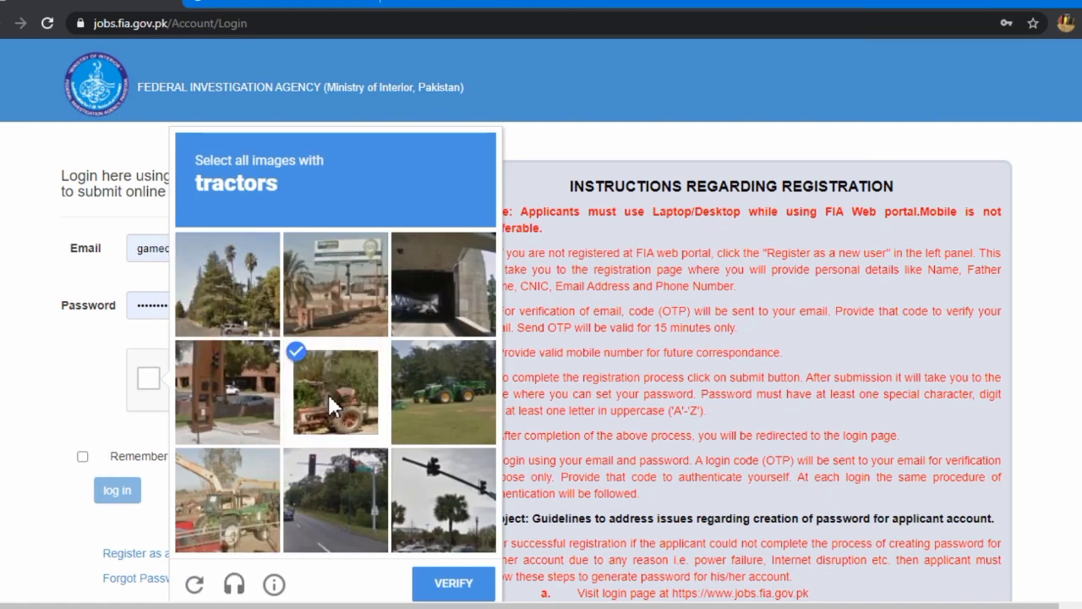
{"action": "left_click", "coordinate": [212, 512]}
{"action": "left_click", "coordinate": [472, 409]}
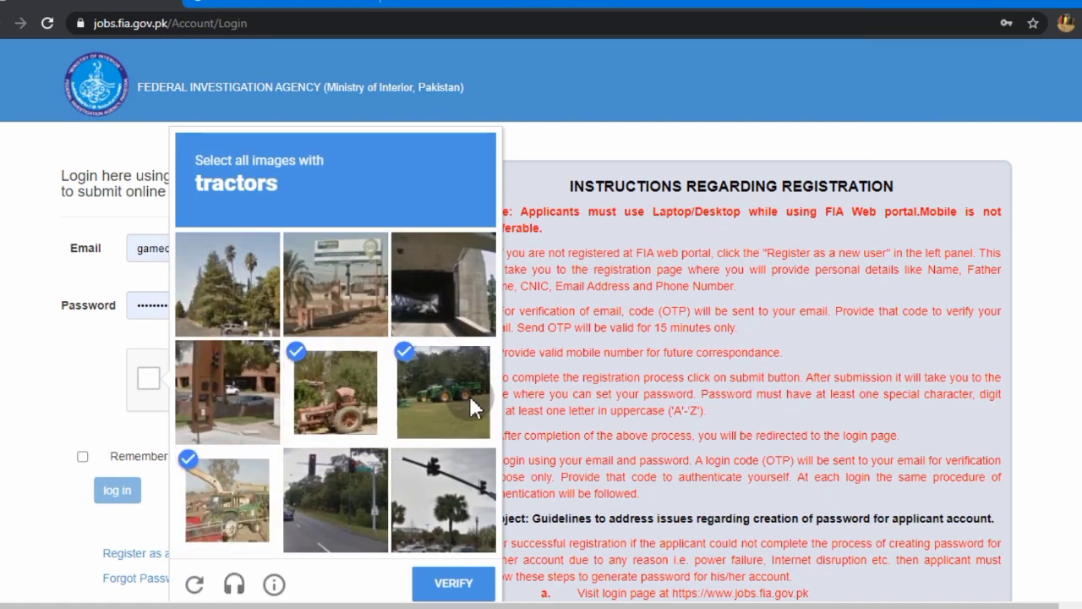
{"action": "left_click", "coordinate": [451, 585]}
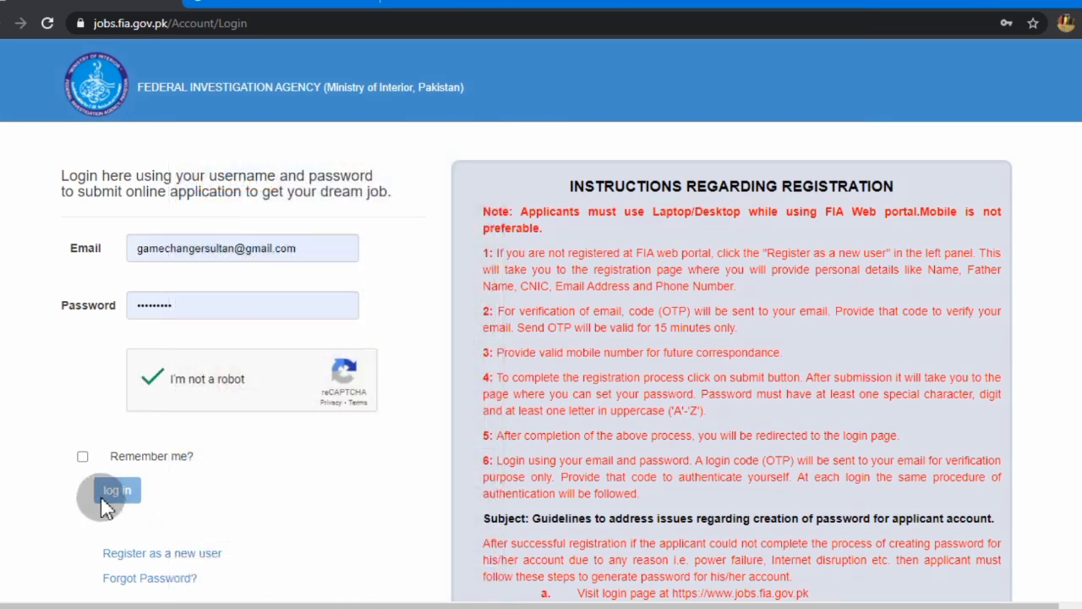
{"action": "left_click", "coordinate": [82, 455]}
{"action": "left_click", "coordinate": [108, 495]}
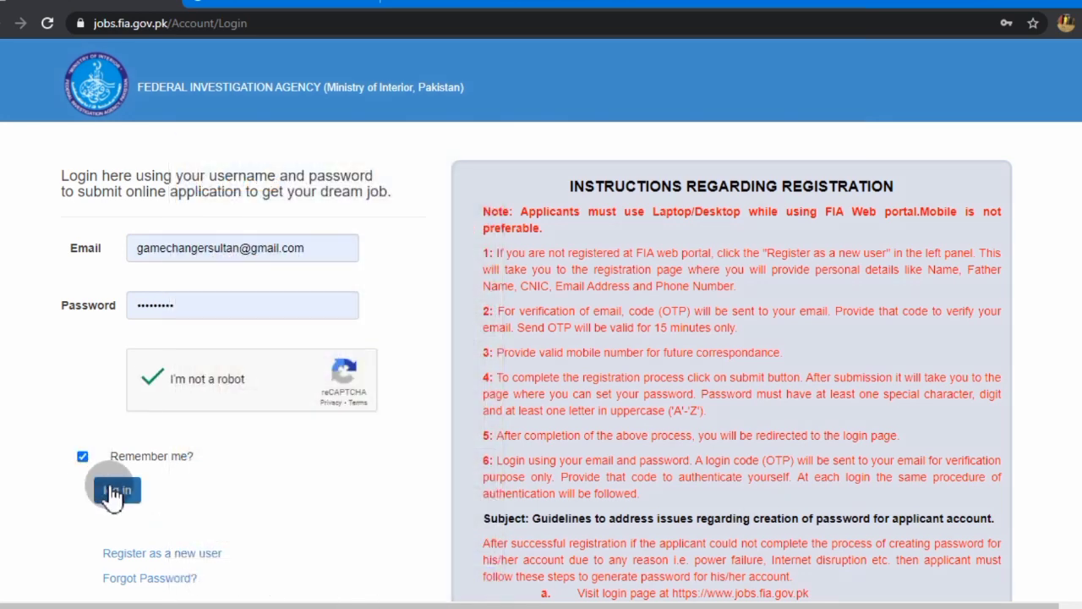